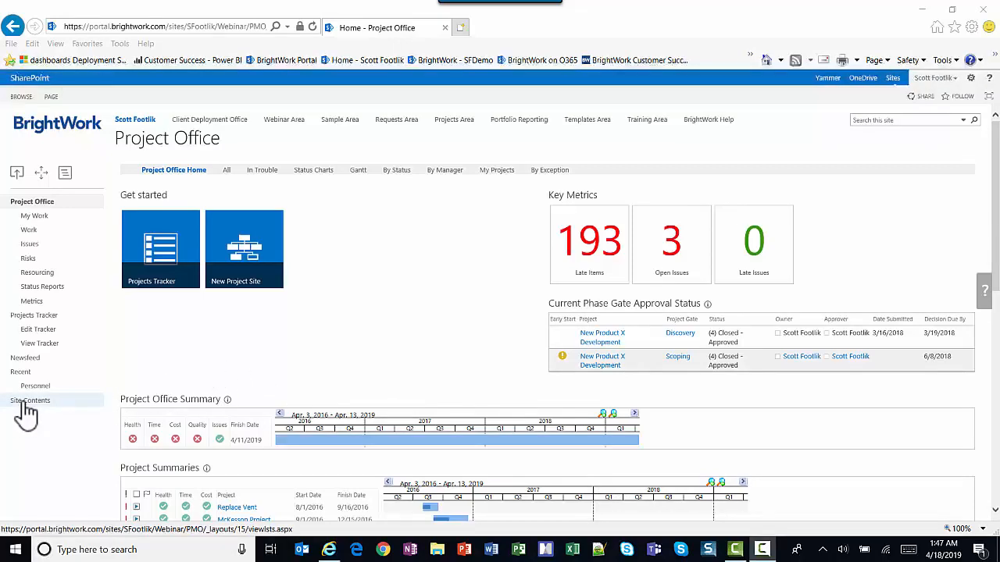
Step: Create a web part page named "New Project Summary report" in the BrightWork Pages library, using the BrightWork Page Template layout
{"action": "left_click", "coordinate": [26, 410]}
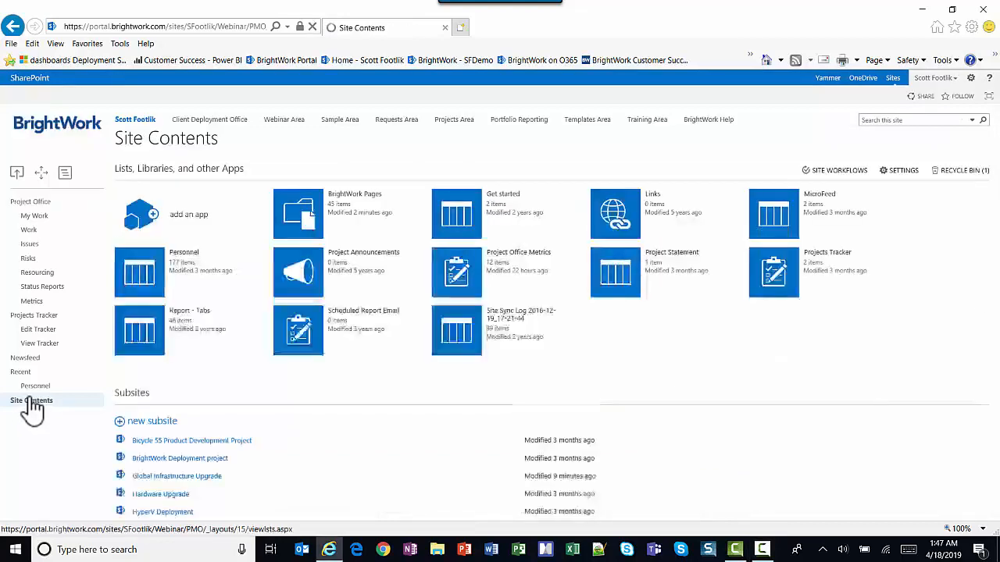
{"action": "left_click", "coordinate": [306, 214]}
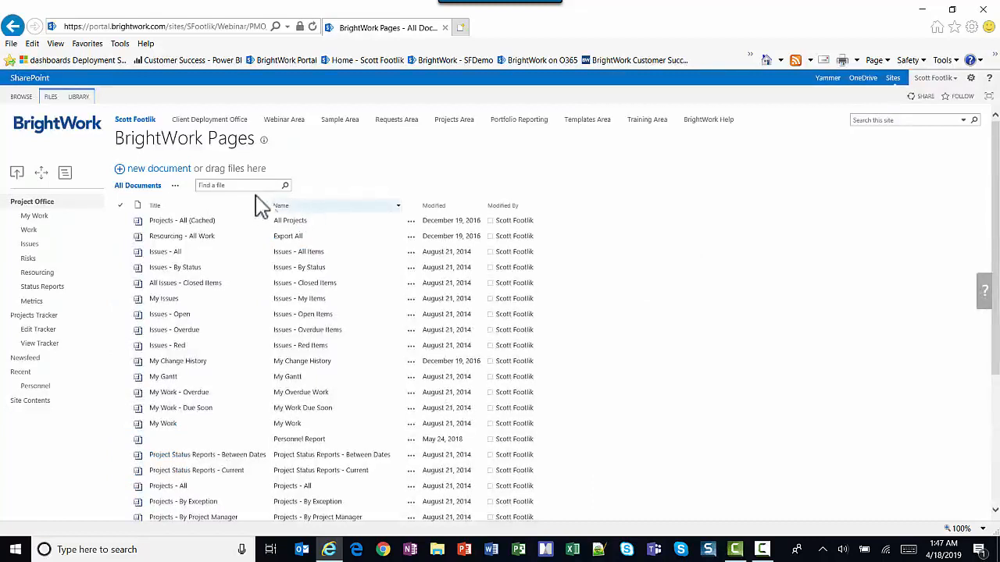
{"action": "left_click", "coordinate": [51, 98]}
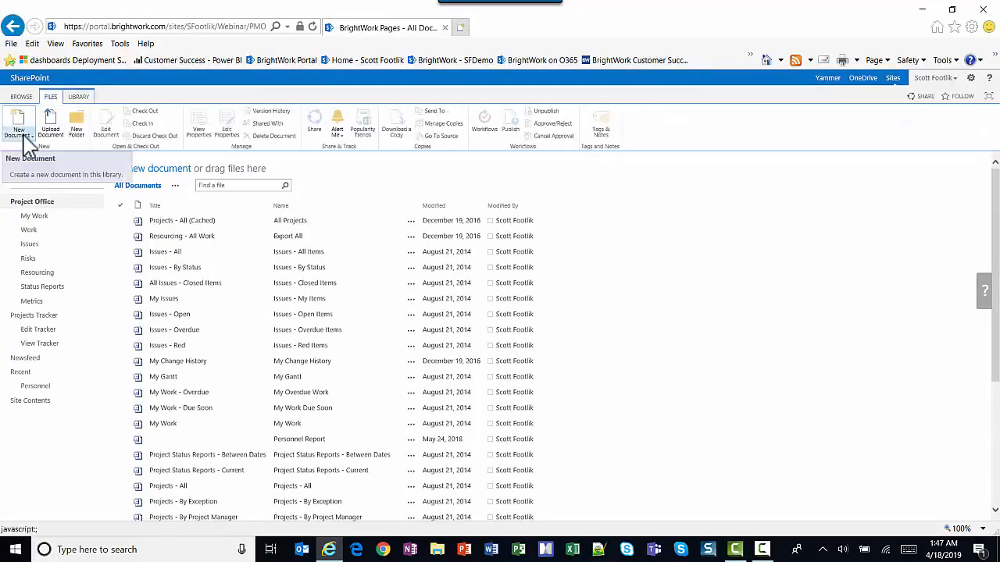
{"action": "left_click", "coordinate": [25, 128]}
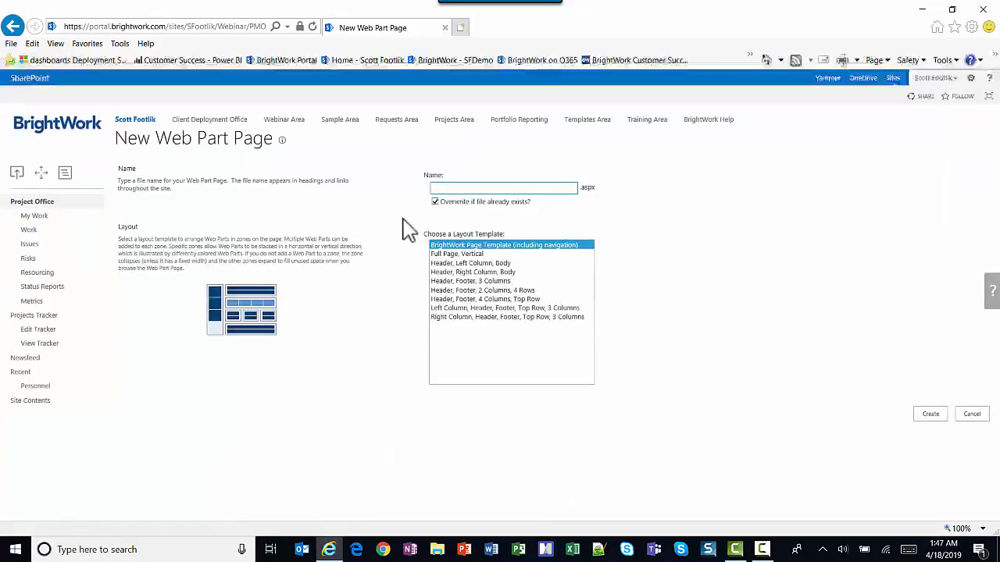
{"action": "left_click", "coordinate": [463, 187]}
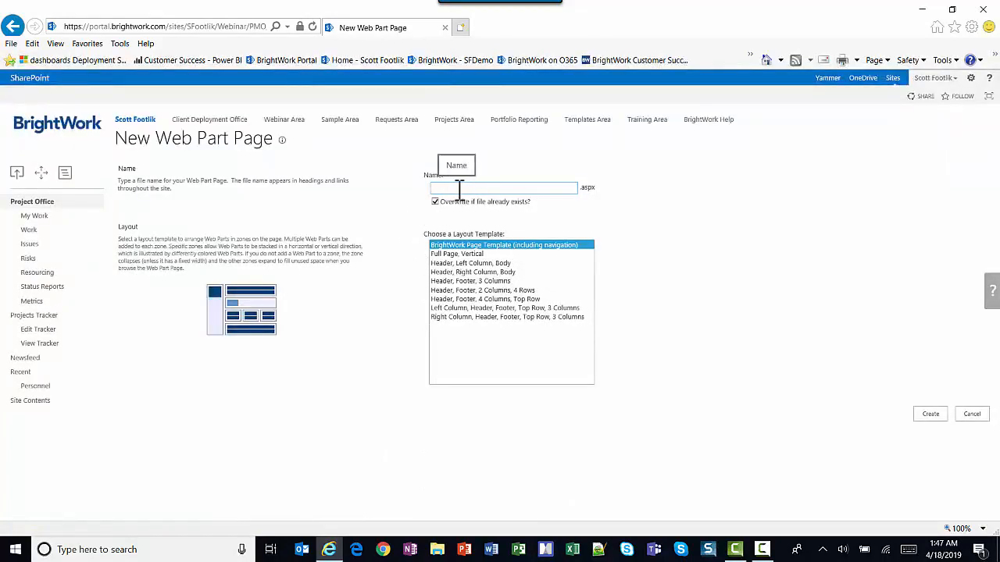
{"action": "type", "text": "New Project Summary report"}
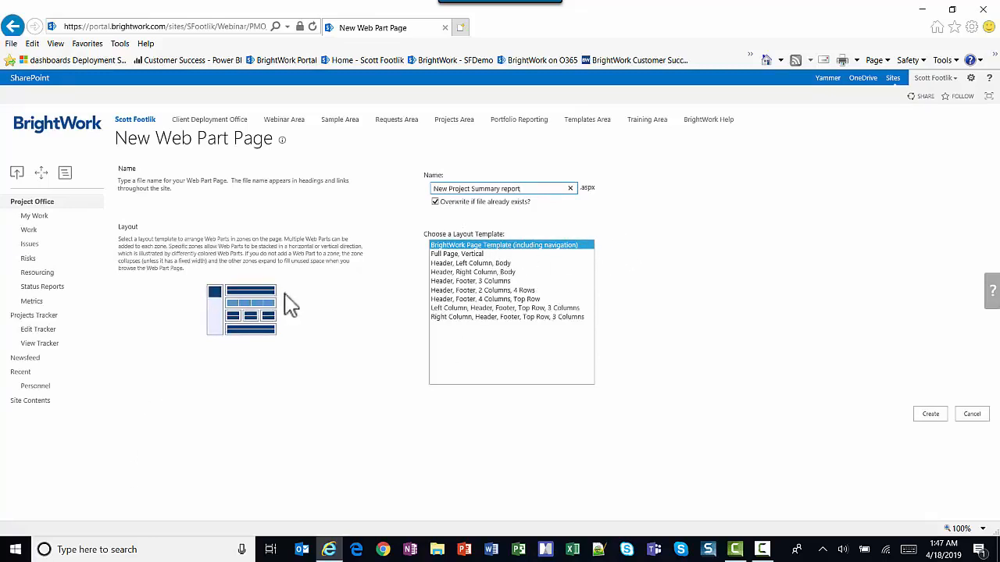
{"action": "left_click", "coordinate": [932, 414]}
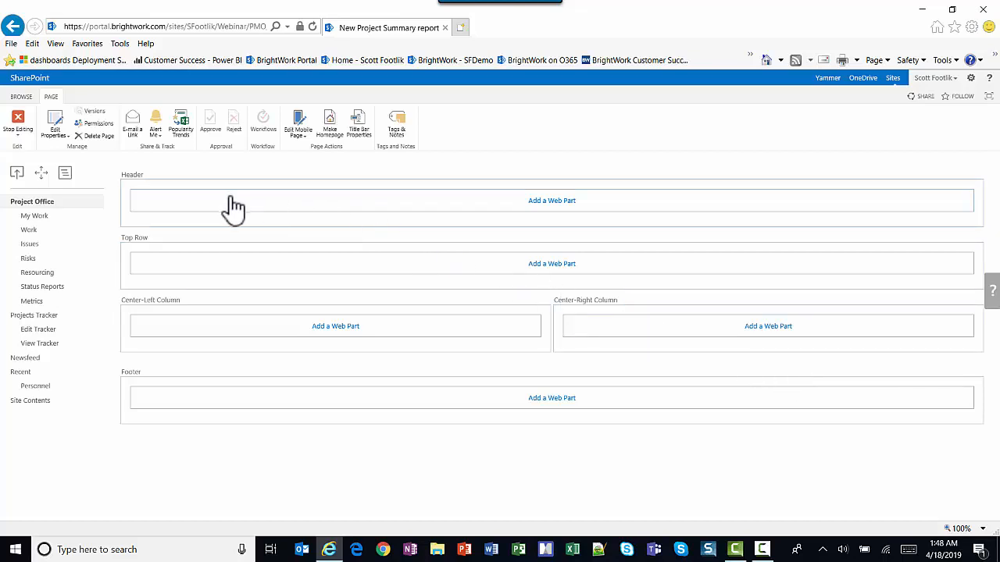
Step: Add the Tabs (BrightWork) web part from the BrightWork category to the page's Header zone
{"action": "left_click", "coordinate": [552, 201]}
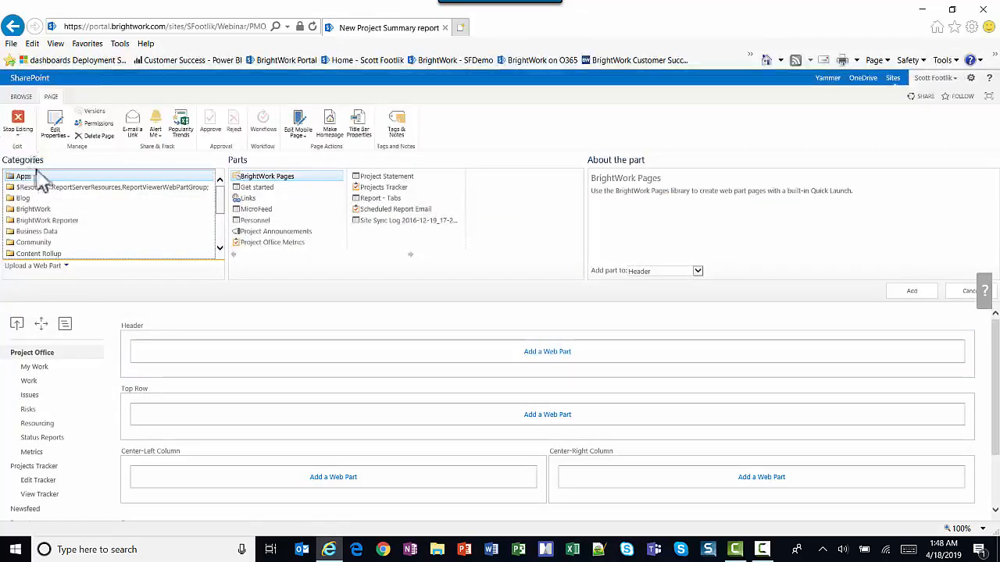
{"action": "left_click", "coordinate": [35, 209]}
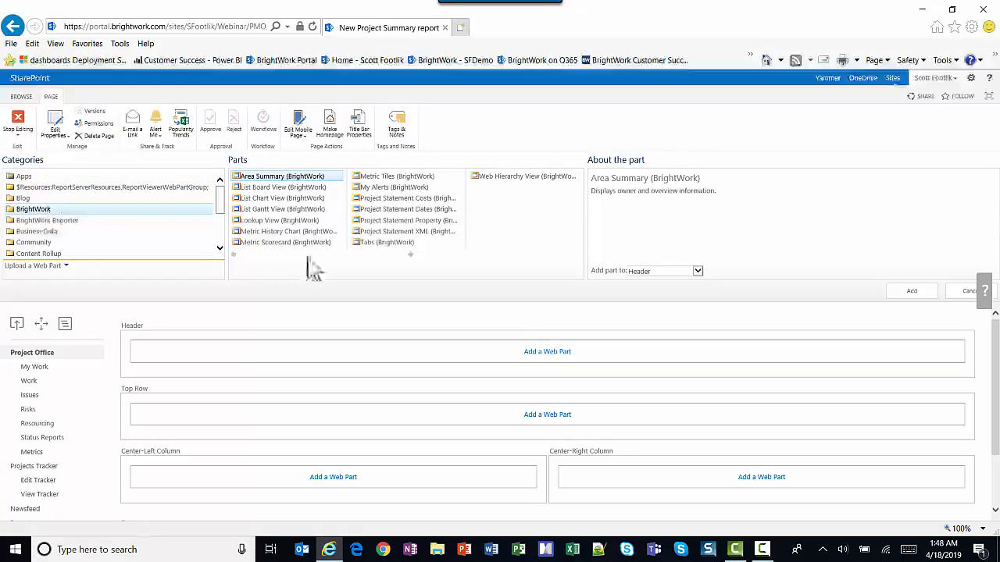
{"action": "left_click", "coordinate": [372, 244]}
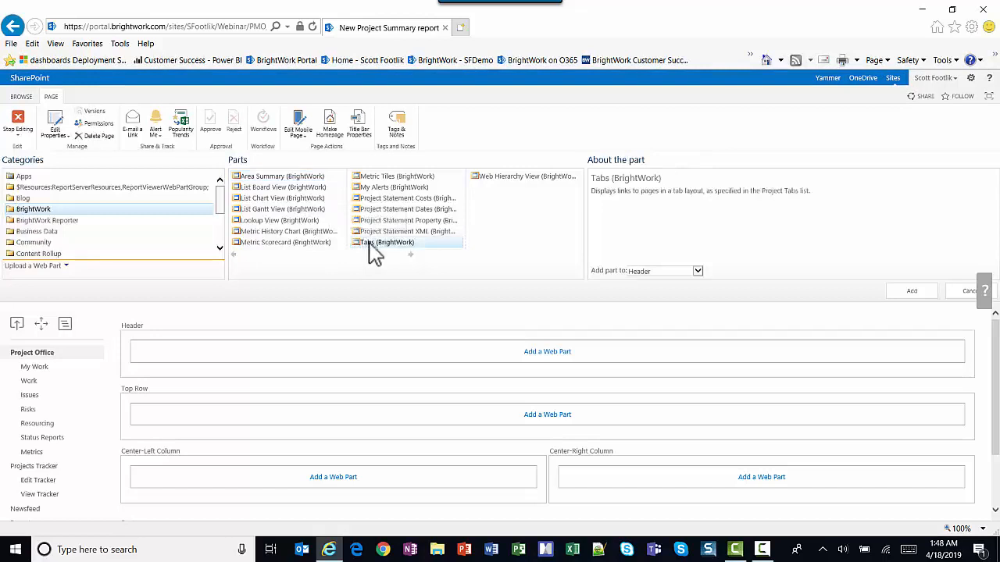
{"action": "left_click", "coordinate": [912, 293]}
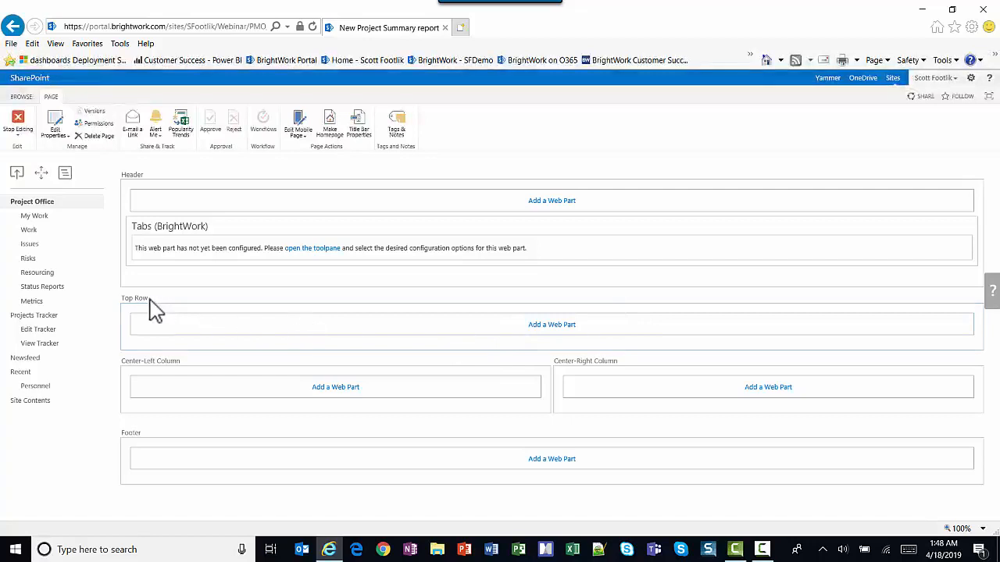
Step: Add the Reporter (BrightWork) web part from the BrightWork Reporter category to the Top Row zone and stop editing the page
{"action": "left_click", "coordinate": [553, 327]}
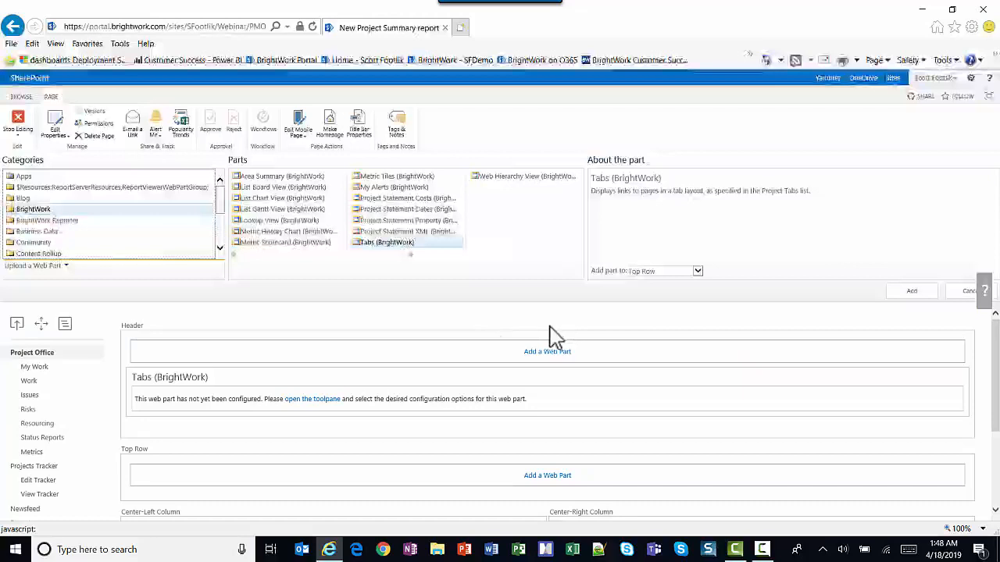
{"action": "left_click", "coordinate": [45, 222]}
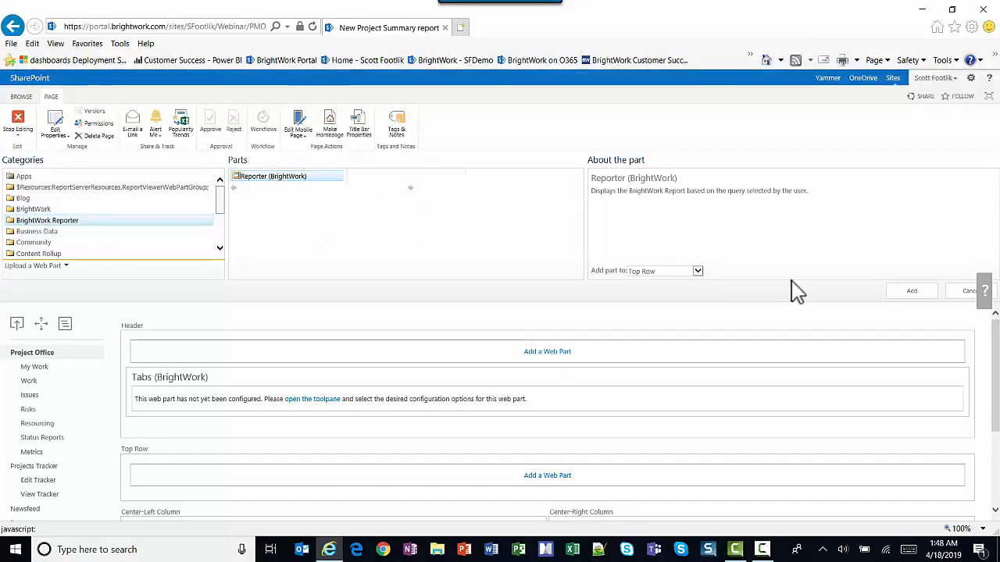
{"action": "left_click", "coordinate": [914, 292]}
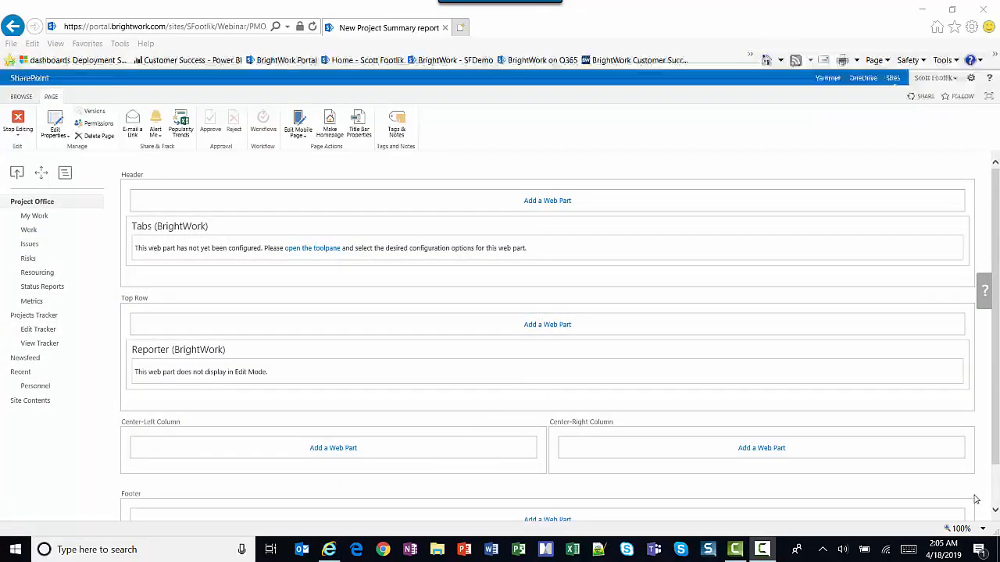
{"action": "left_click", "coordinate": [16, 119]}
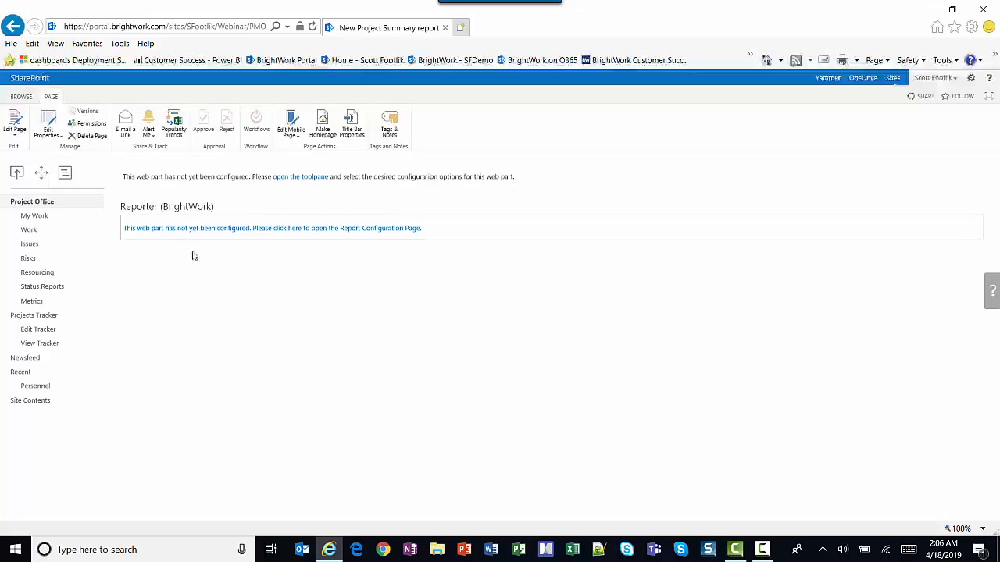
Step: Configure the Reporter web part to use the Reporter Library data source and the Gallery/All Project Summaries report
{"action": "left_click", "coordinate": [264, 229]}
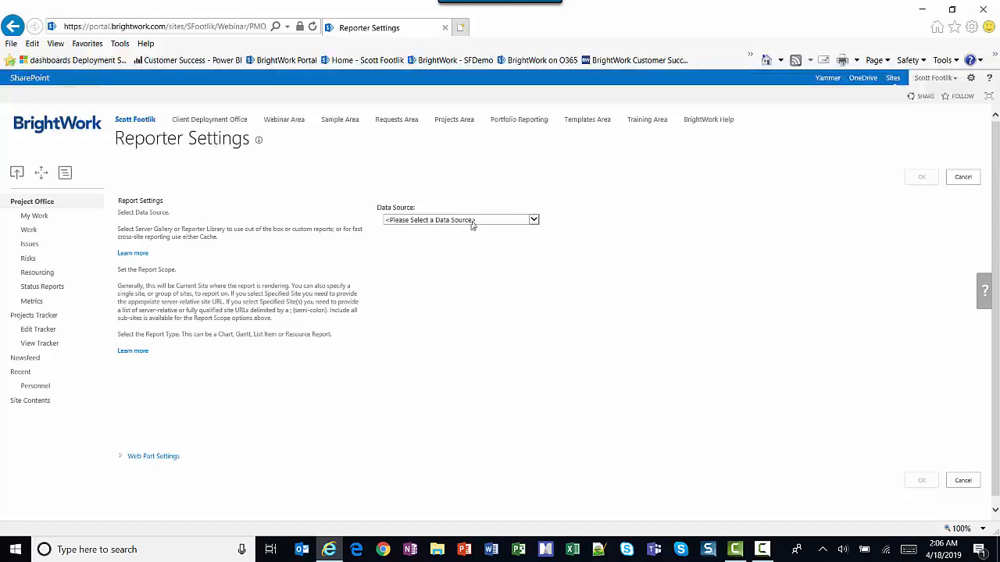
{"action": "left_click", "coordinate": [534, 220]}
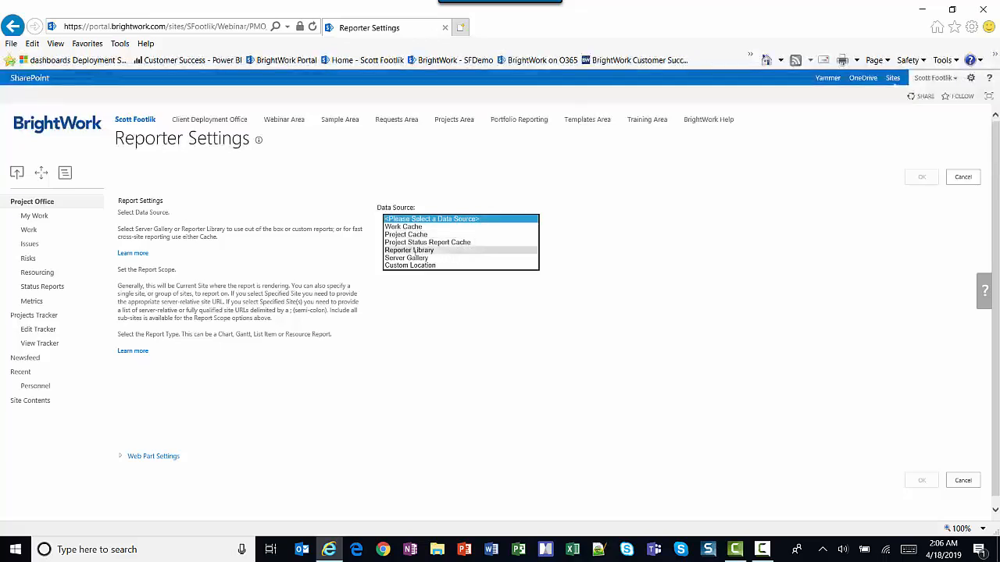
{"action": "left_click", "coordinate": [412, 251]}
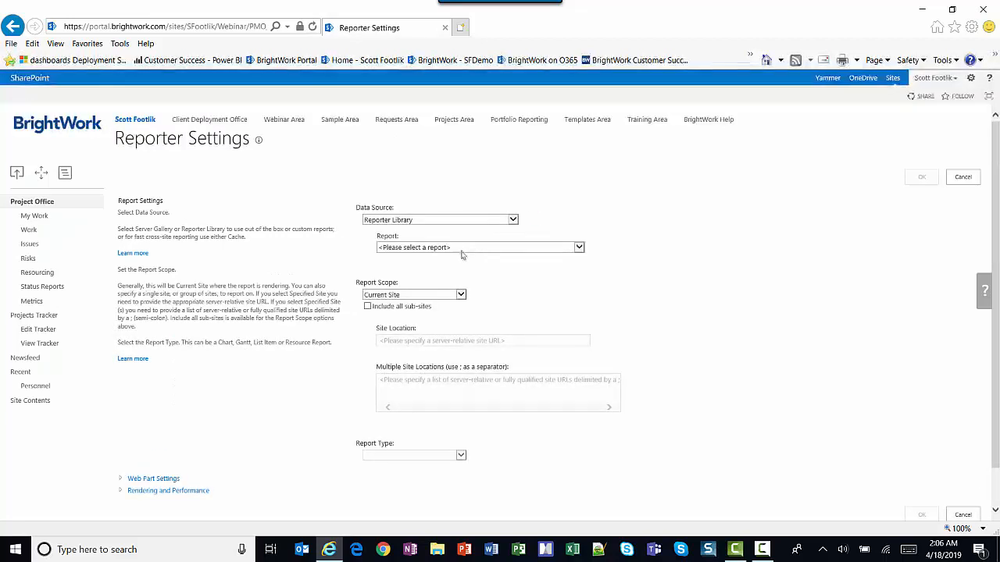
{"action": "left_click", "coordinate": [411, 248]}
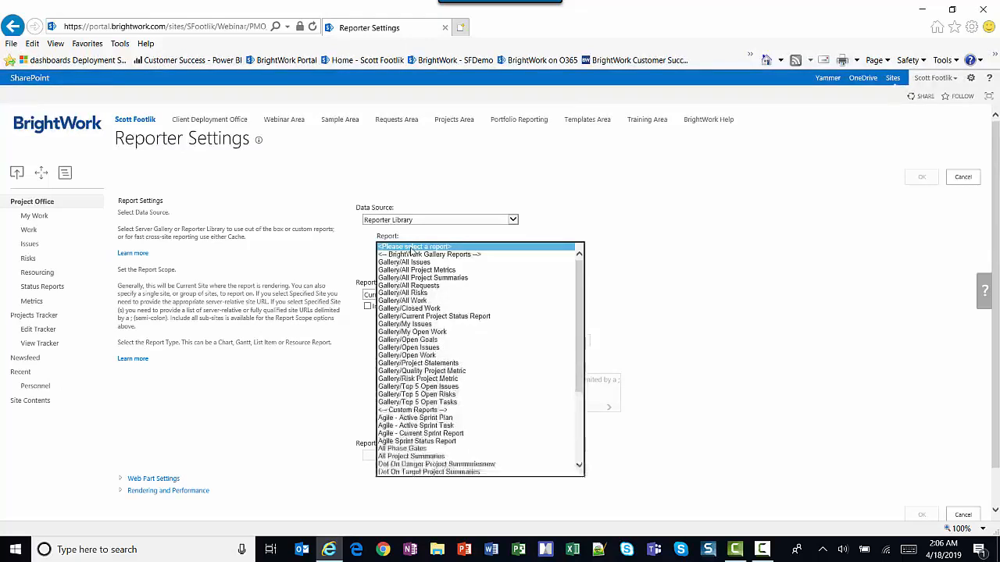
{"action": "left_click", "coordinate": [438, 280]}
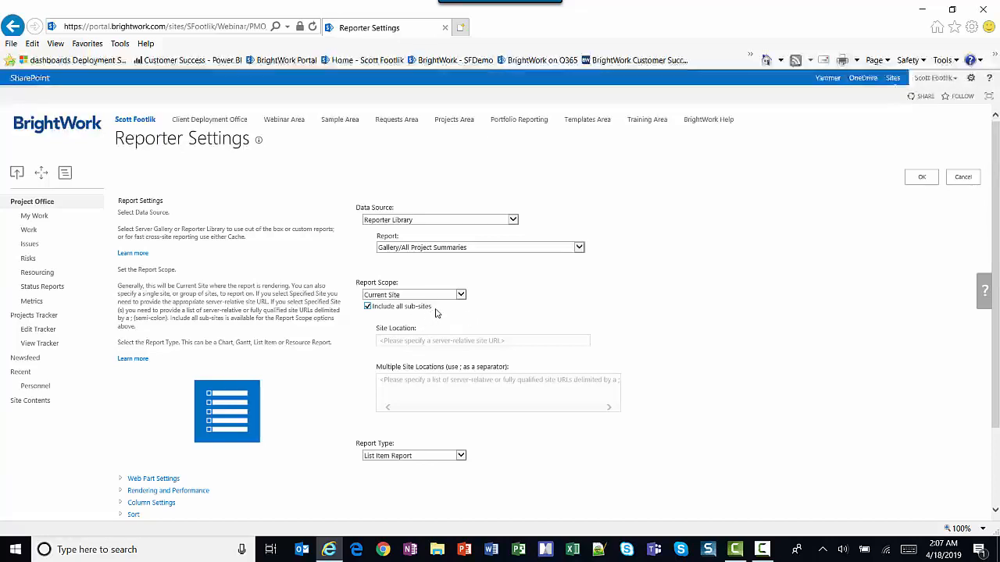
{"action": "scroll", "coordinate": [390, 430], "scroll_direction": "down", "scroll_amount": 3}
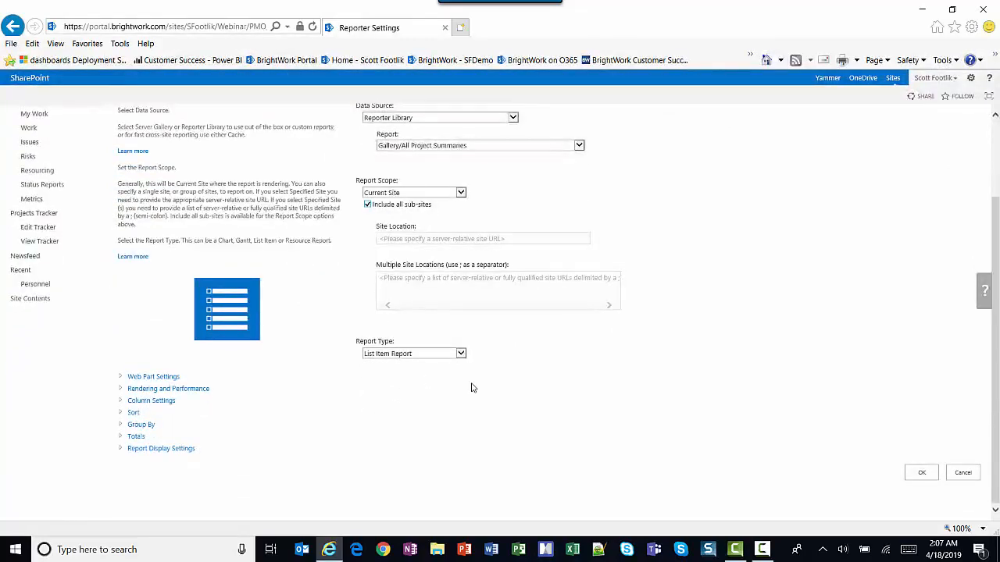
{"action": "left_click", "coordinate": [461, 355]}
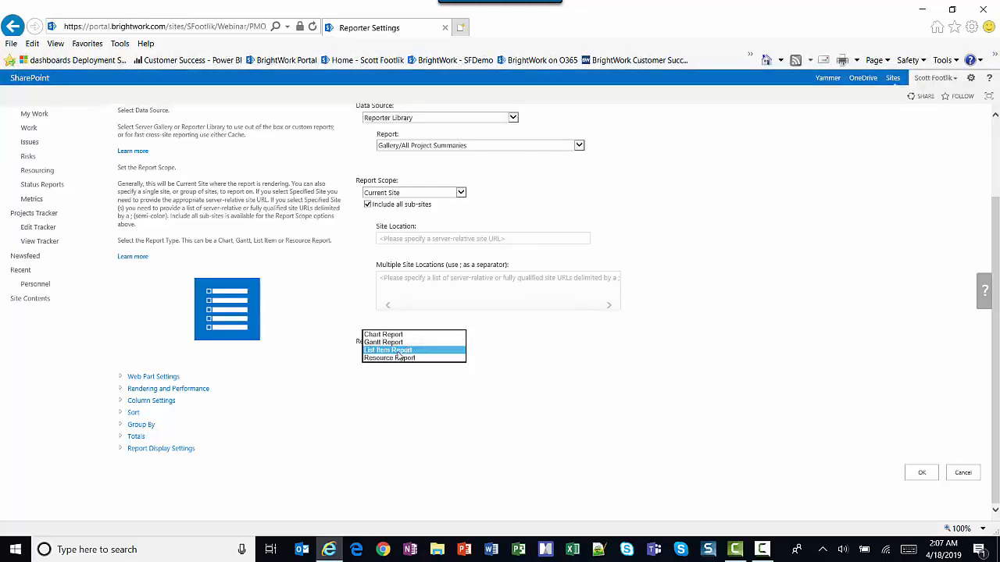
{"action": "left_click", "coordinate": [292, 365]}
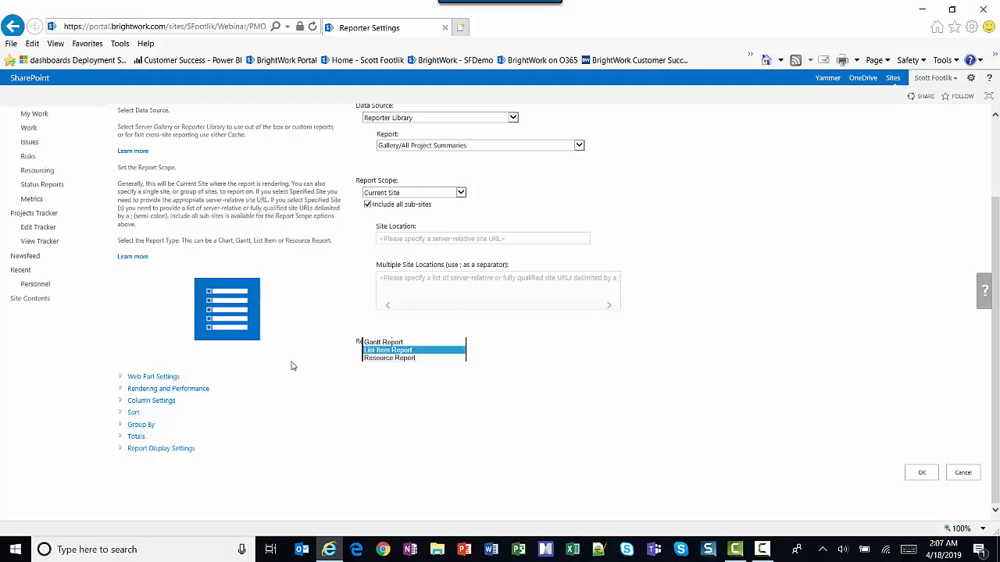
Step: Set the Reporter web part's title to "New All Projects Summary Report" in its web part settings
{"action": "left_click", "coordinate": [167, 378]}
{"action": "scroll", "coordinate": [508, 404], "scroll_direction": "down", "scroll_amount": 2}
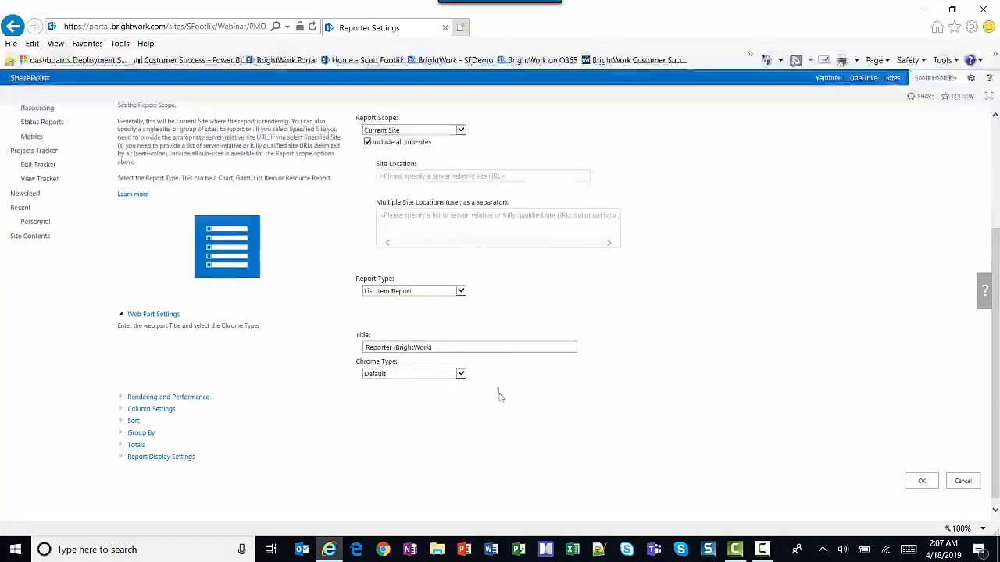
{"action": "left_click_drag", "start_coordinate": [439, 346], "coordinate": [268, 346]}
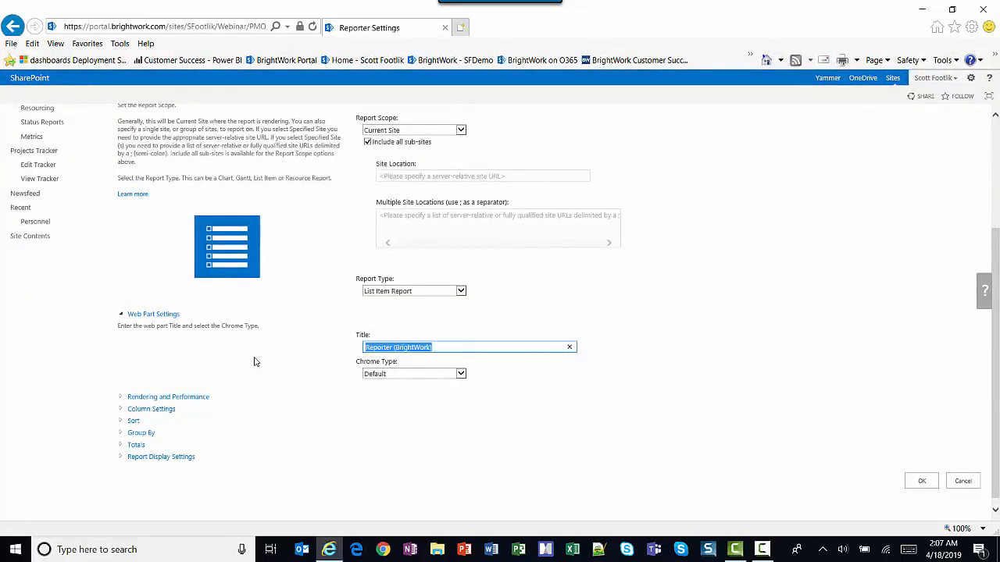
{"action": "type", "text": "New"}
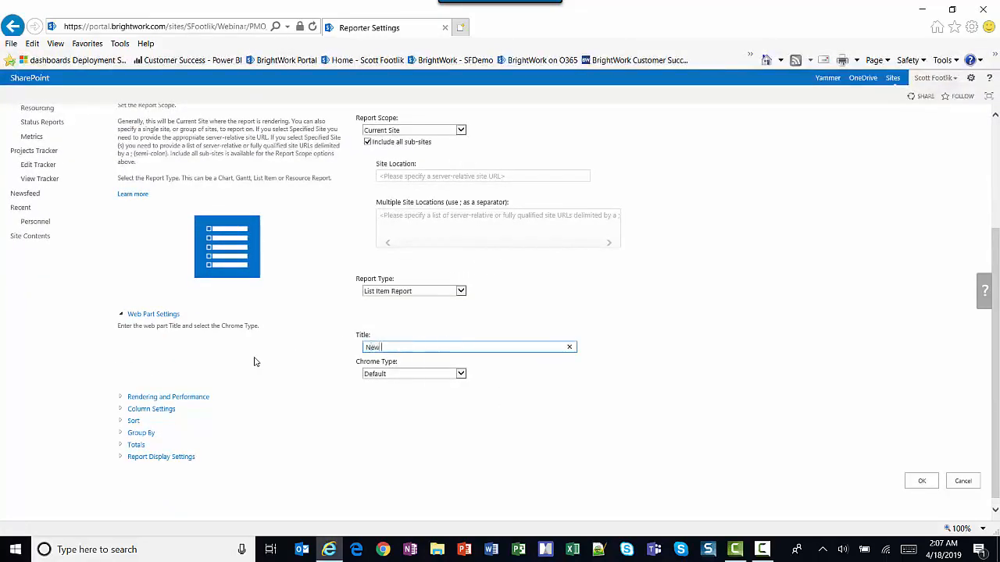
{"action": "type", "text": " All Proj"}
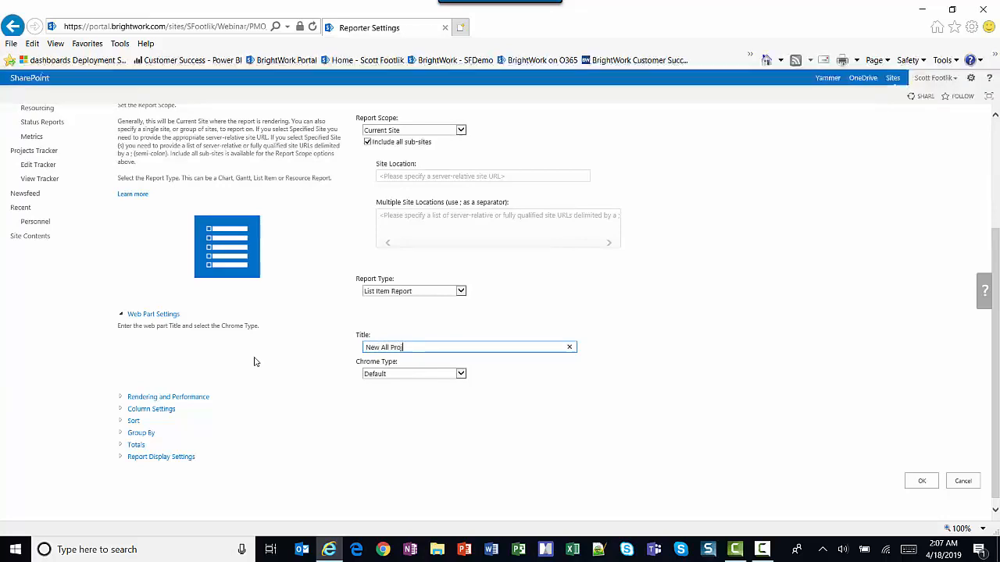
{"action": "type", "text": "ects Summary Report"}
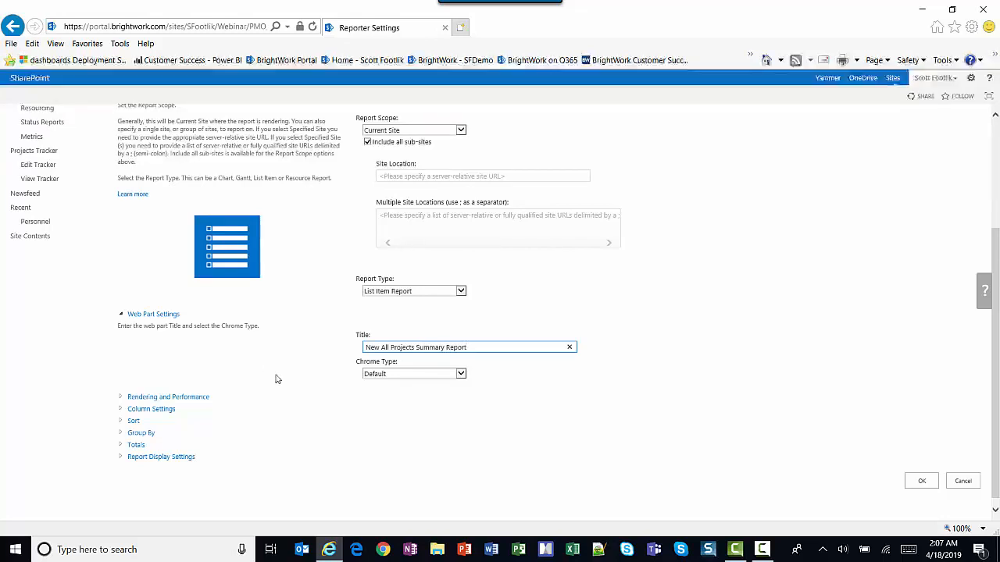
{"action": "left_click", "coordinate": [461, 374]}
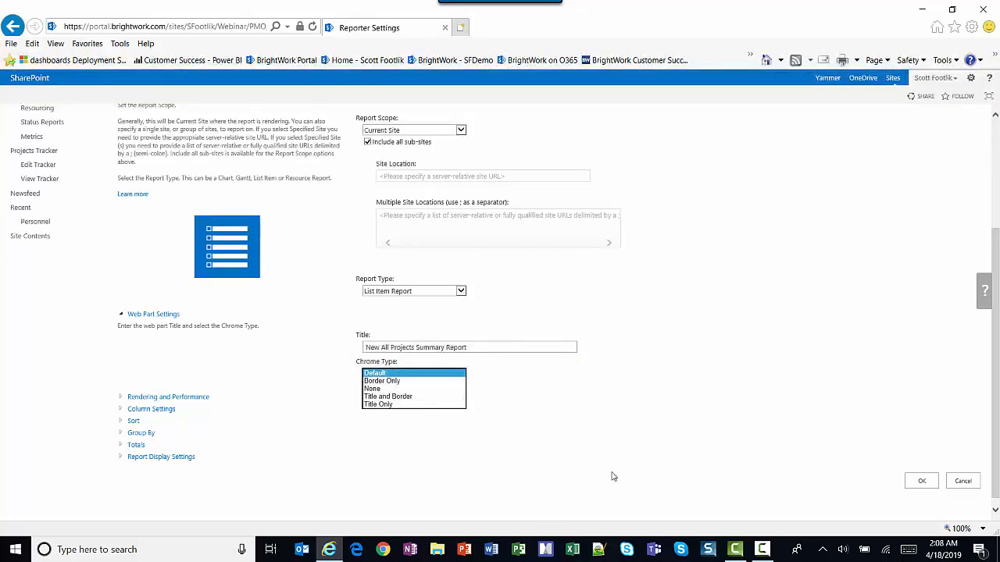
{"action": "left_click", "coordinate": [200, 399]}
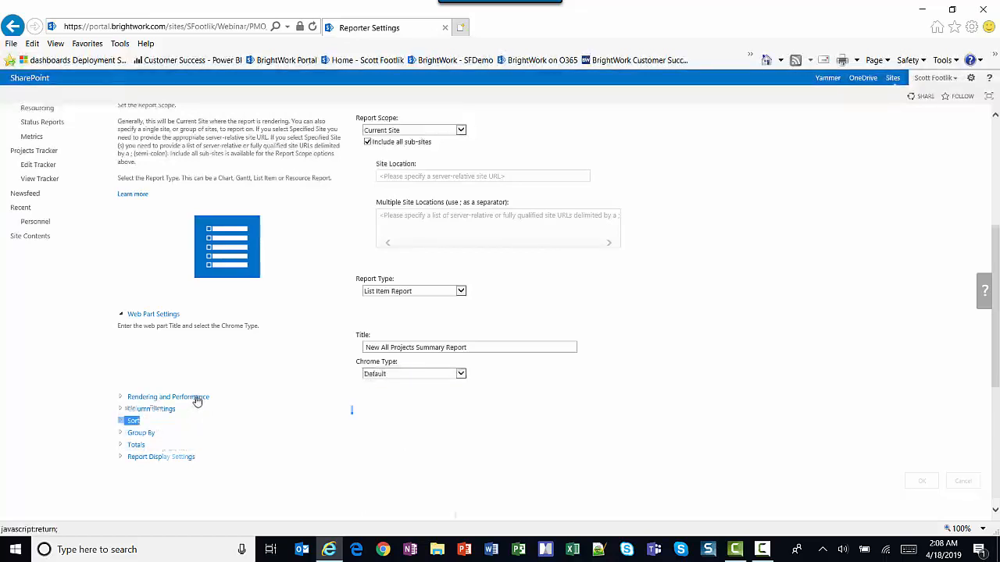
Step: In the rendering and performance settings, set the site name caption to "Project Name" and the list name caption to "List ID"
{"action": "left_click", "coordinate": [201, 398]}
{"action": "scroll", "coordinate": [531, 437], "scroll_direction": "down", "scroll_amount": 3}
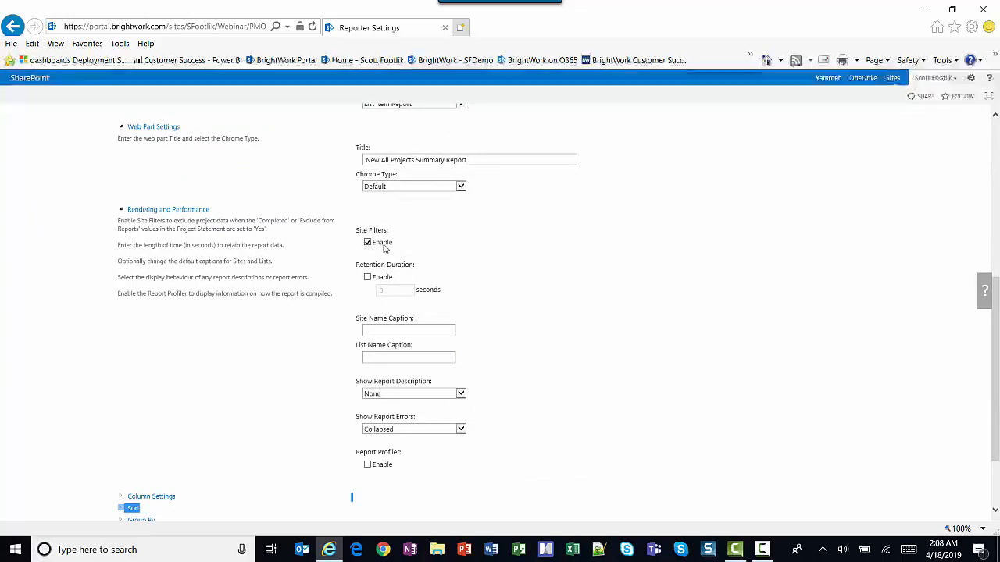
{"action": "mouse_move", "coordinate": [384, 248]}
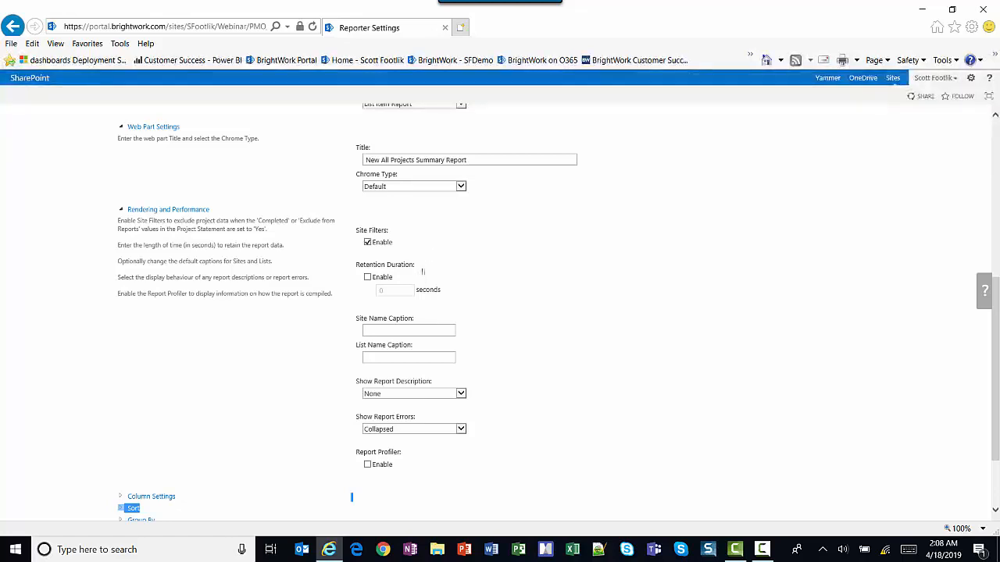
{"action": "left_click", "coordinate": [380, 331]}
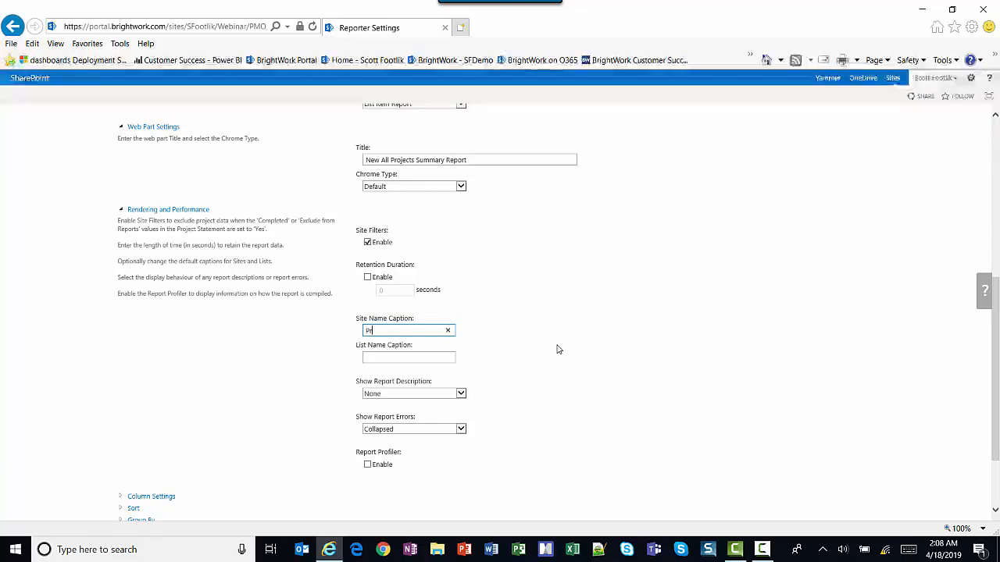
{"action": "type", "text": "Project Name"}
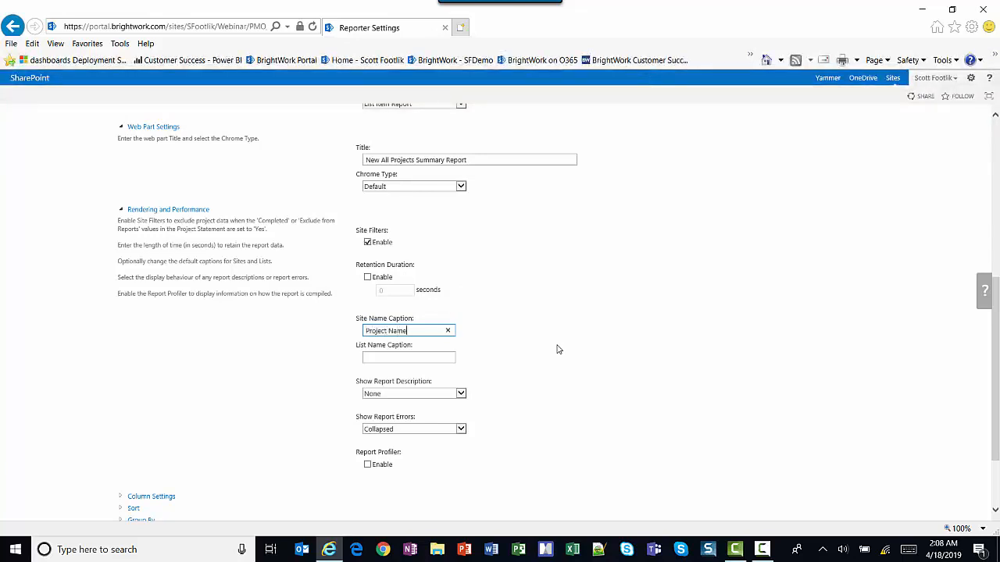
{"action": "left_click", "coordinate": [408, 357]}
{"action": "type", "text": "List ID"}
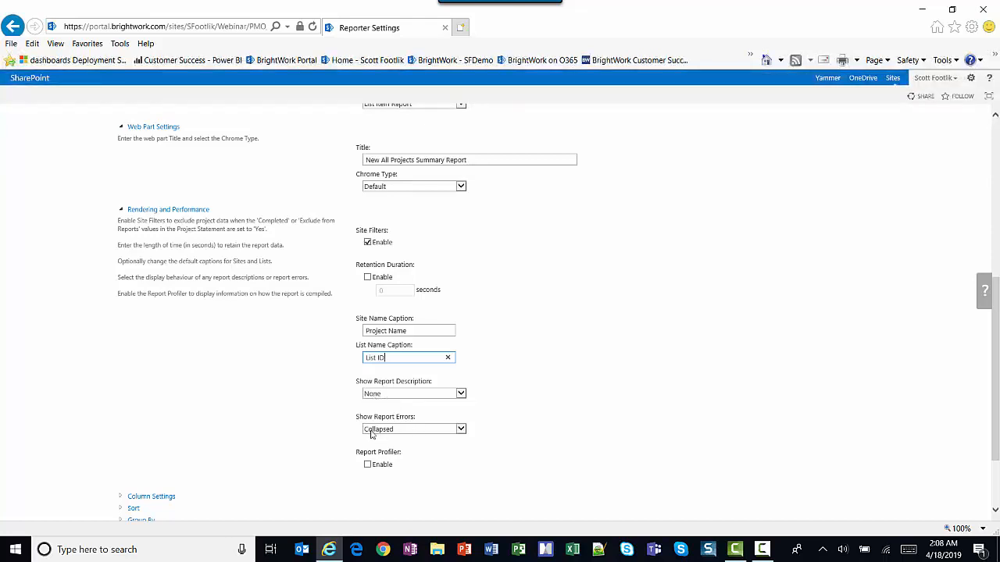
Step: Examine the report's column settings, including displayed columns, their positions and link column options, and its sort order
{"action": "scroll", "coordinate": [331, 453], "scroll_direction": "down", "scroll_amount": 2}
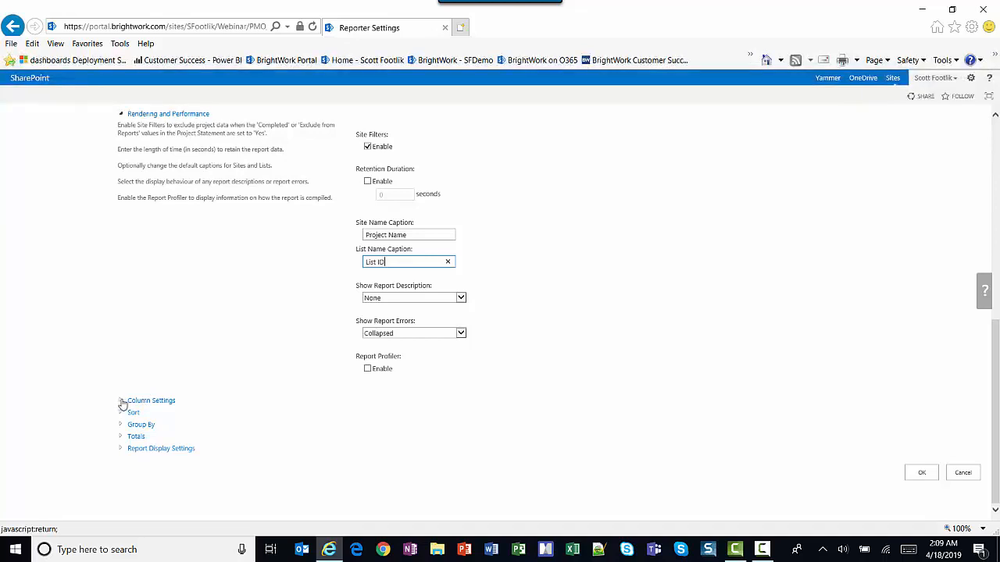
{"action": "left_click", "coordinate": [123, 403]}
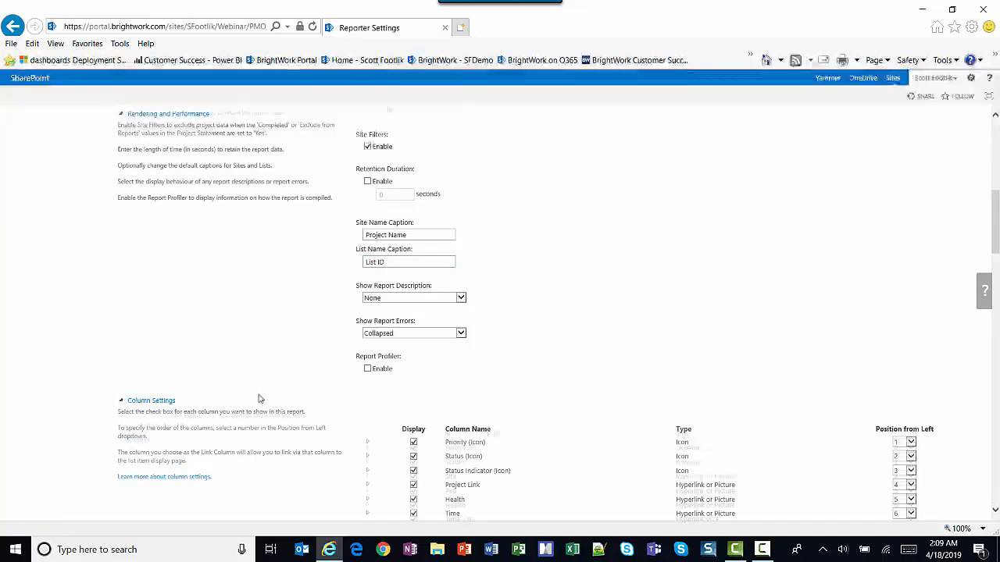
{"action": "scroll", "coordinate": [258, 401], "scroll_direction": "down", "scroll_amount": 3}
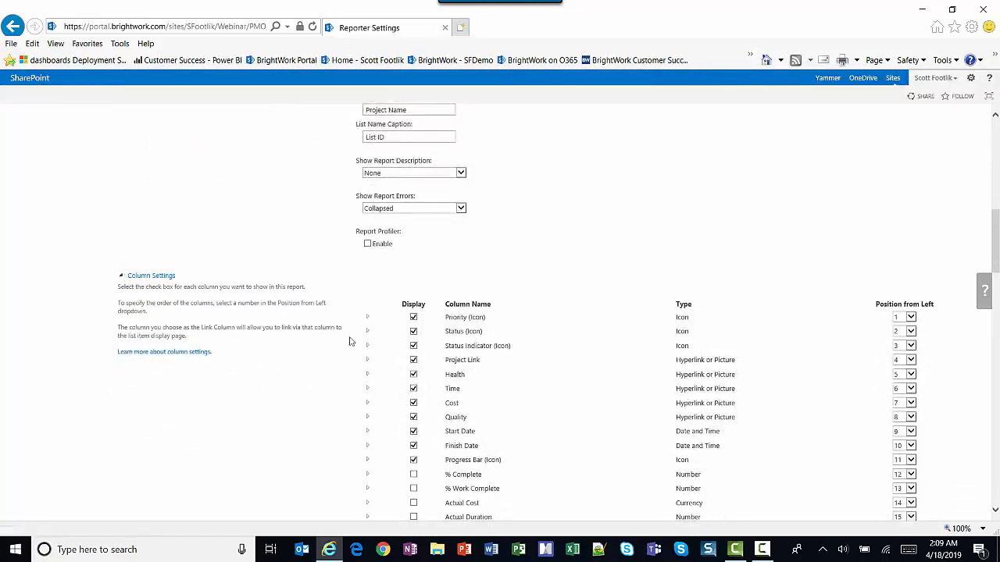
{"action": "scroll", "coordinate": [113, 279], "scroll_direction": "down", "scroll_amount": 3}
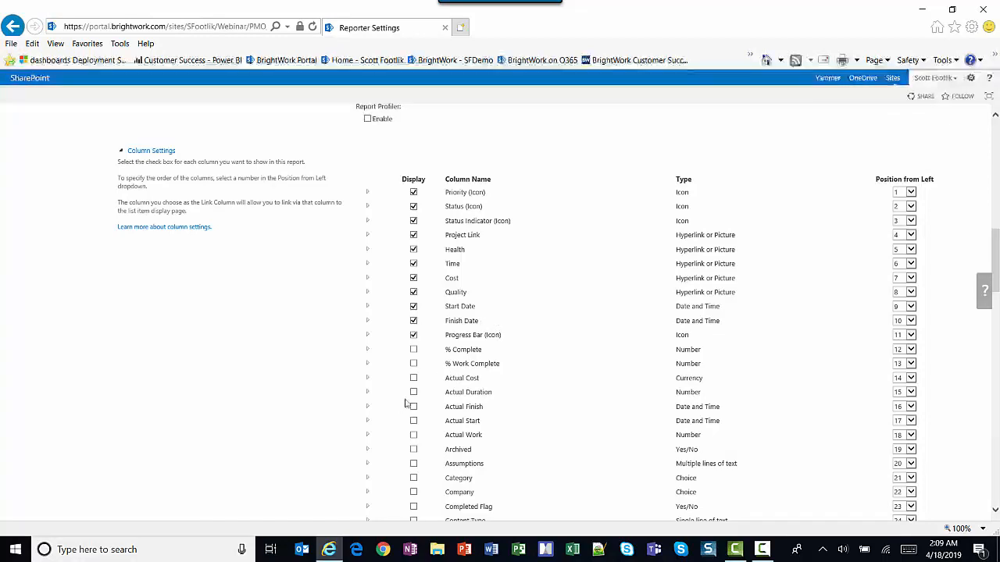
{"action": "scroll", "coordinate": [442, 383], "scroll_direction": "down", "scroll_amount": 1}
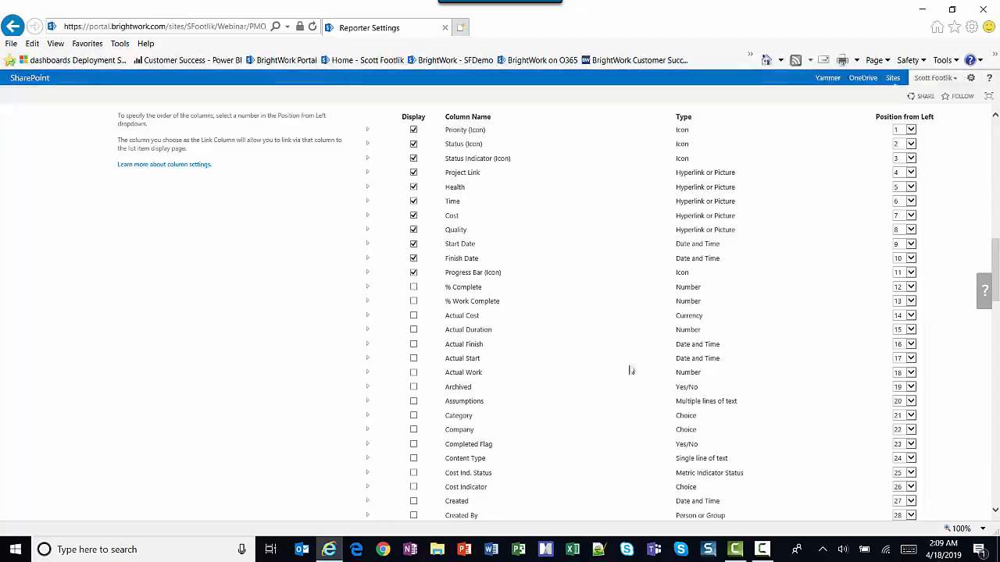
{"action": "scroll", "coordinate": [564, 410], "scroll_direction": "down", "scroll_amount": 13}
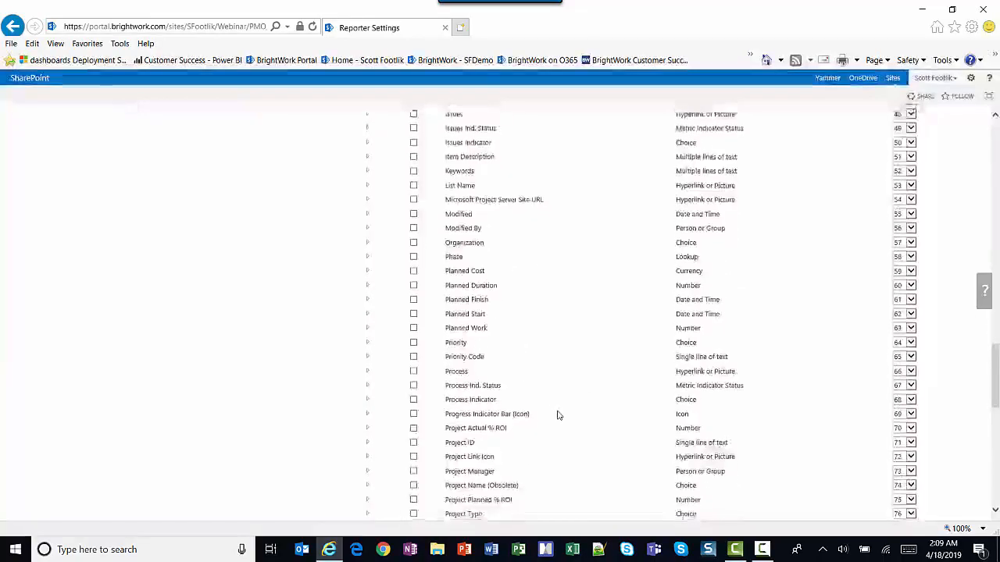
{"action": "scroll", "coordinate": [553, 414], "scroll_direction": "down", "scroll_amount": 4}
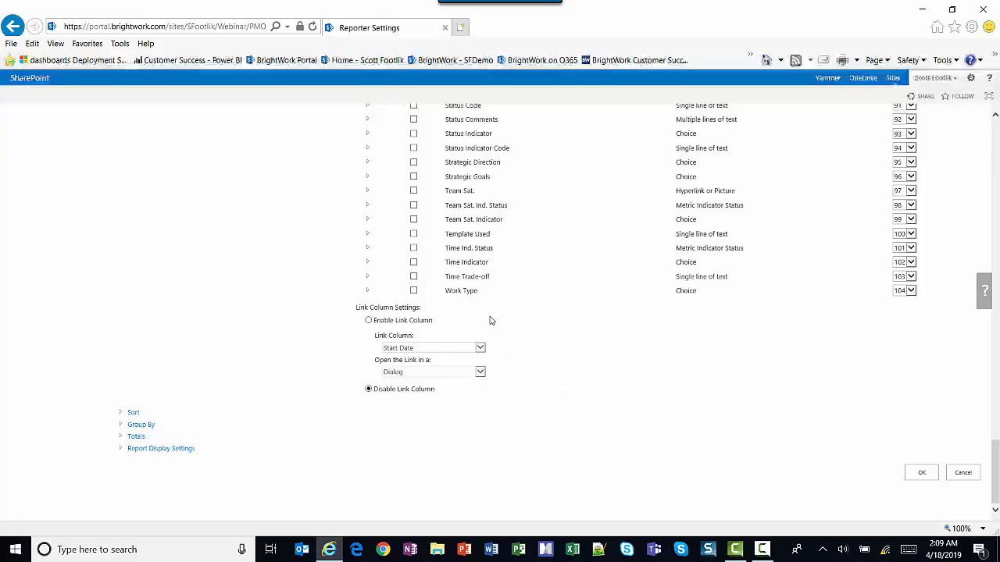
{"action": "left_click", "coordinate": [131, 412]}
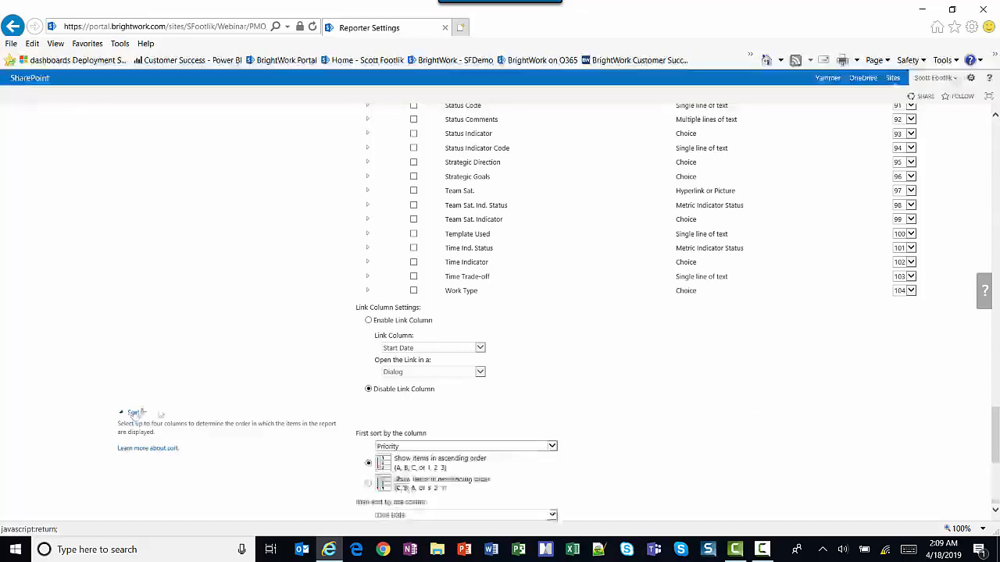
{"action": "scroll", "coordinate": [632, 471], "scroll_direction": "down", "scroll_amount": 3}
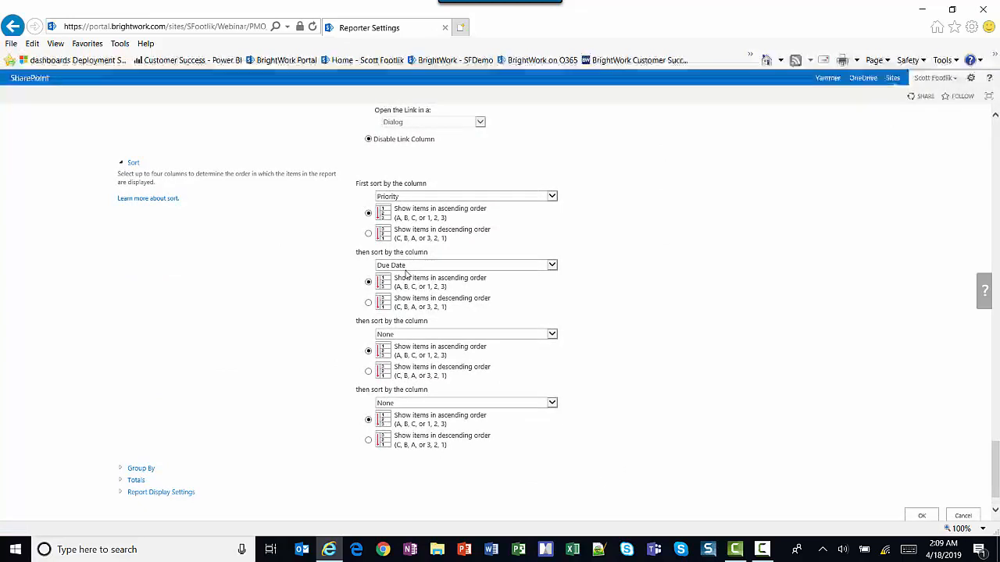
Step: Group the report first by the Project Type column in the Group By settings
{"action": "left_click", "coordinate": [127, 468]}
{"action": "scroll", "coordinate": [531, 514], "scroll_direction": "down", "scroll_amount": 3}
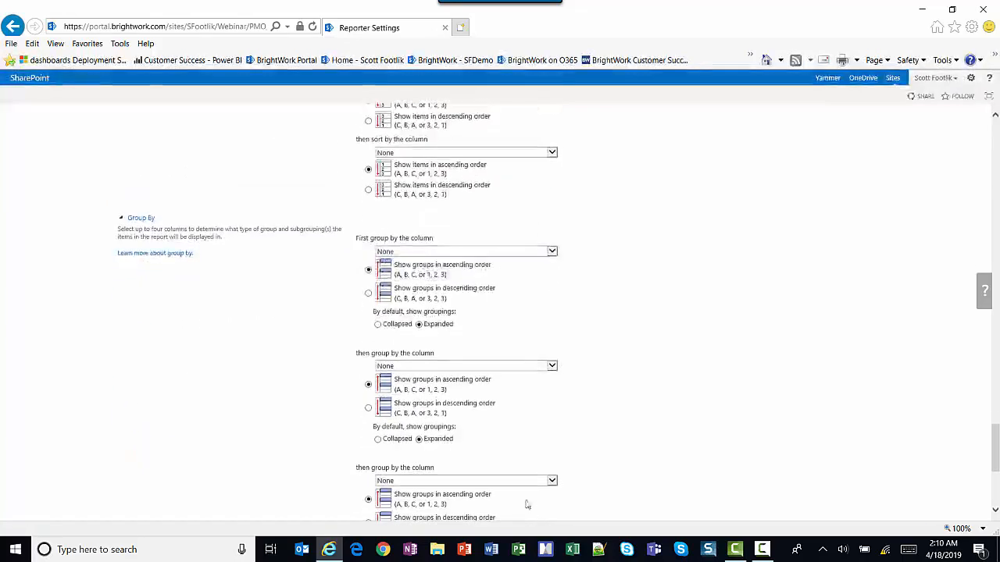
{"action": "left_click", "coordinate": [552, 253]}
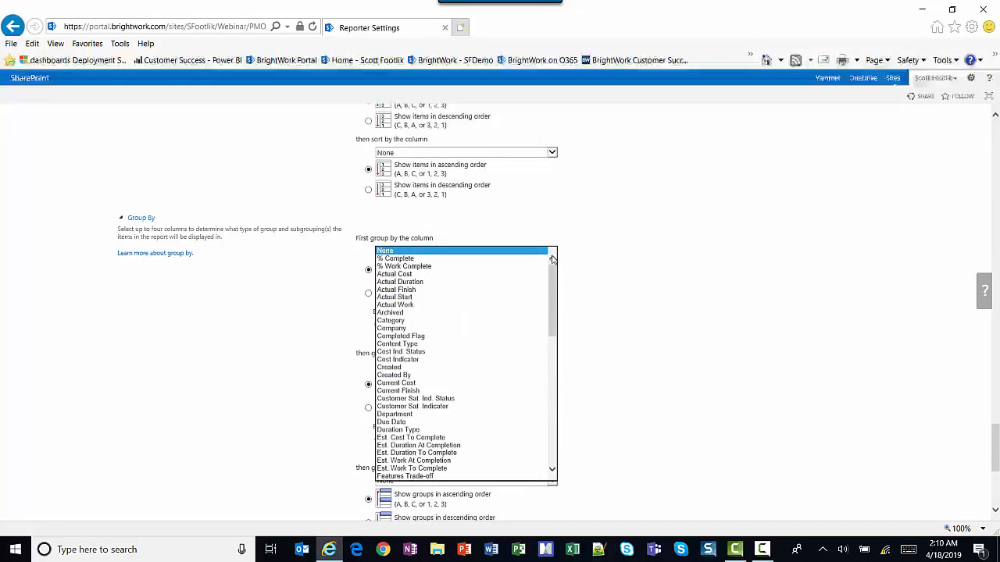
{"action": "left_click_drag", "start_coordinate": [554, 281], "coordinate": [552, 387]}
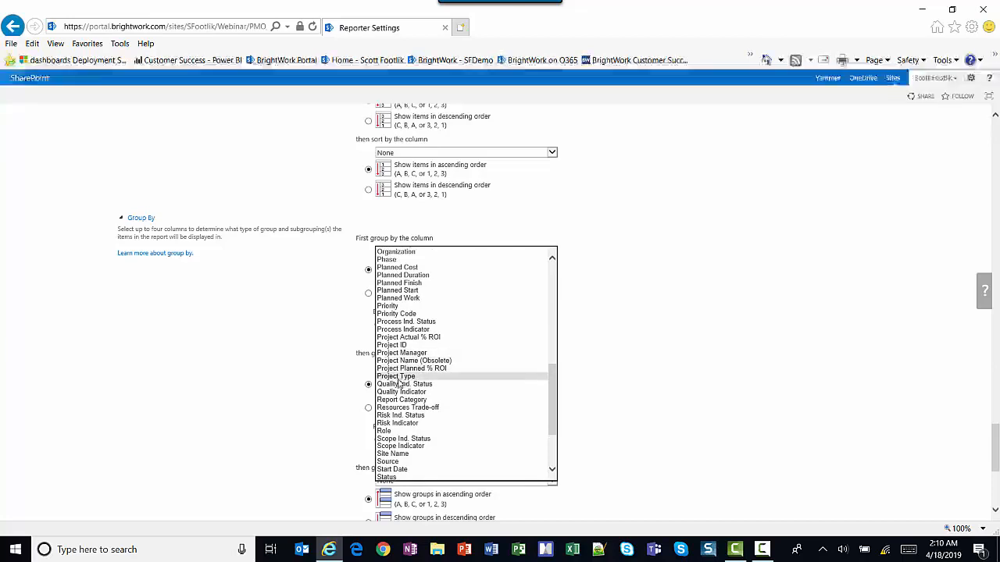
{"action": "left_click", "coordinate": [508, 378]}
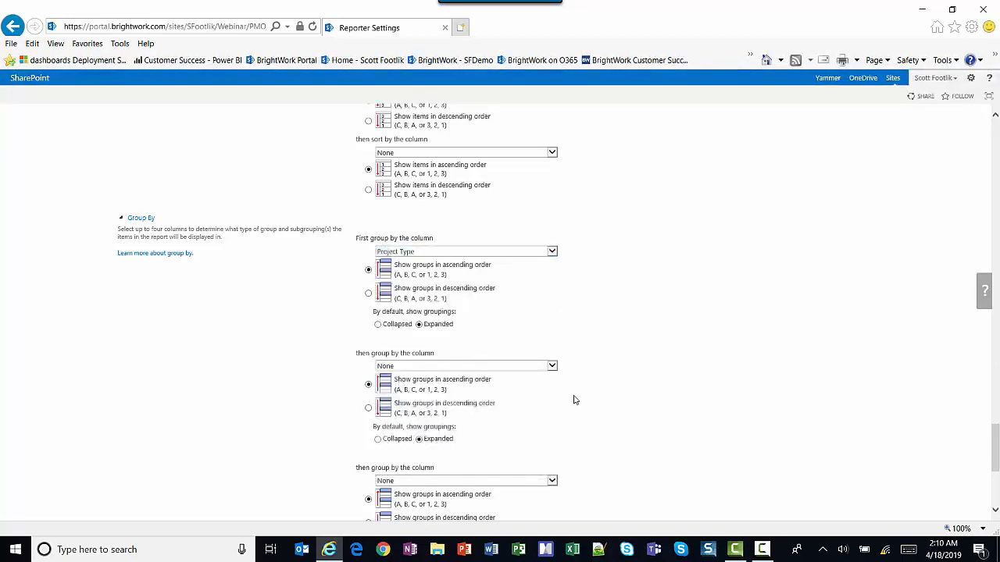
Step: Turn on emphasised alternating rows and horizontal row borders in the report display settings, and save the Reporter settings
{"action": "scroll", "coordinate": [574, 400], "scroll_direction": "down", "scroll_amount": 5}
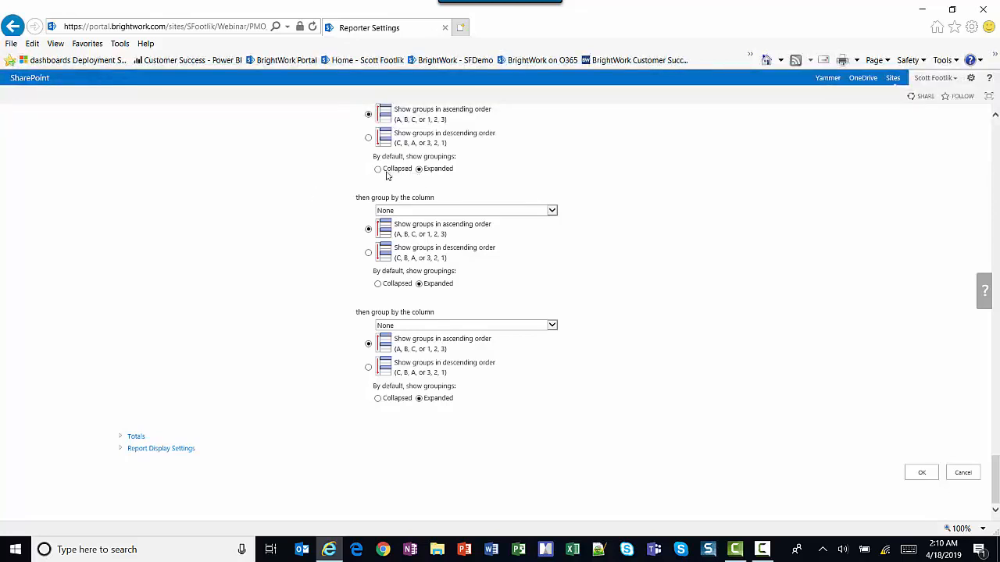
{"action": "left_click", "coordinate": [122, 438]}
{"action": "scroll", "coordinate": [484, 451], "scroll_direction": "down", "scroll_amount": 3}
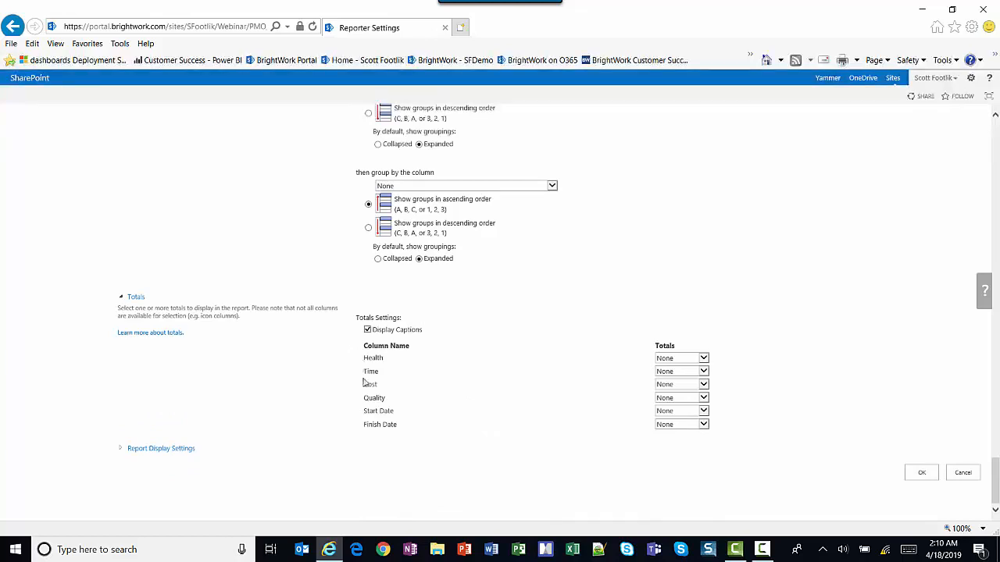
{"action": "left_click", "coordinate": [188, 449]}
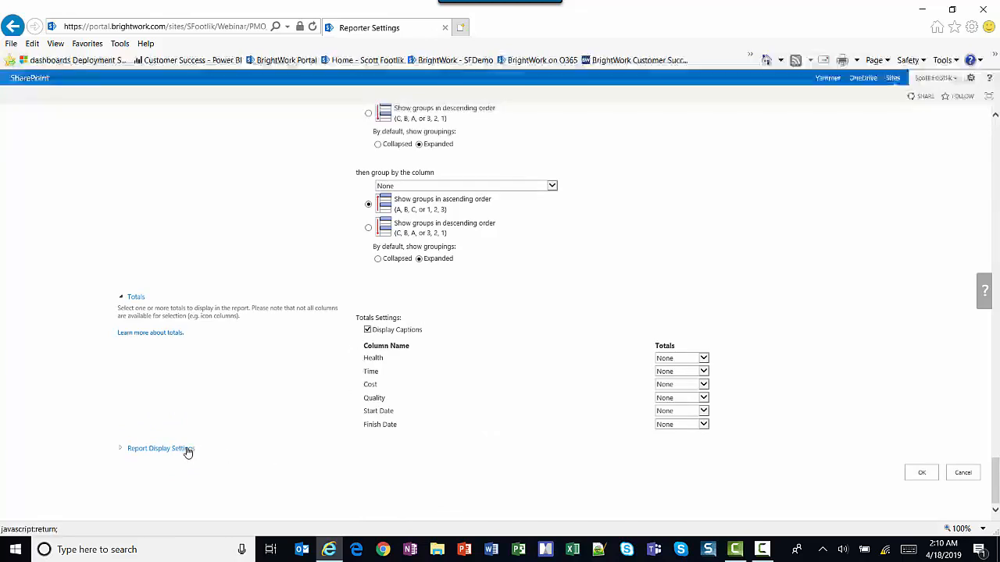
{"action": "scroll", "coordinate": [305, 442], "scroll_direction": "down", "scroll_amount": 1}
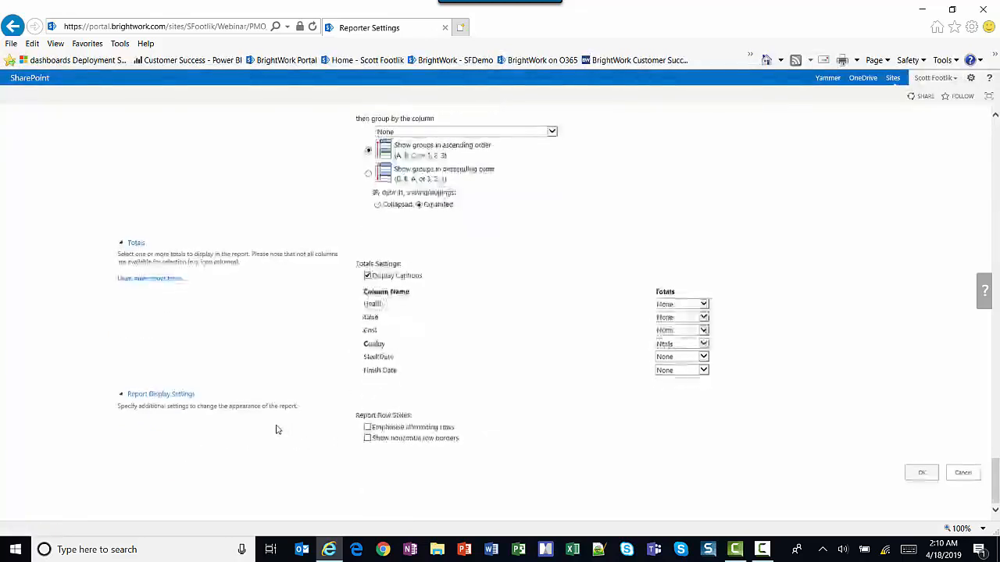
{"action": "left_click", "coordinate": [368, 427]}
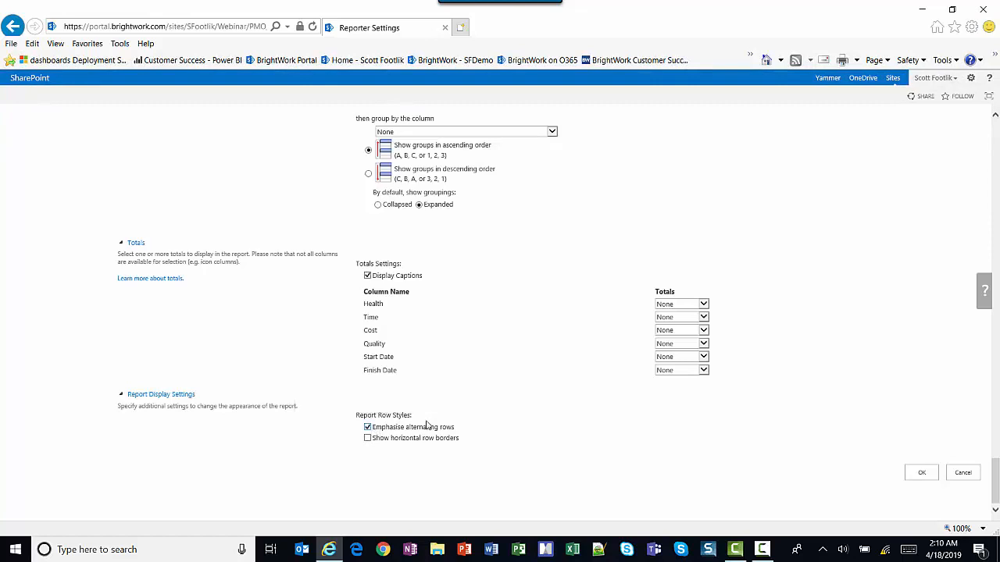
{"action": "left_click", "coordinate": [367, 438]}
{"action": "left_click", "coordinate": [922, 475]}
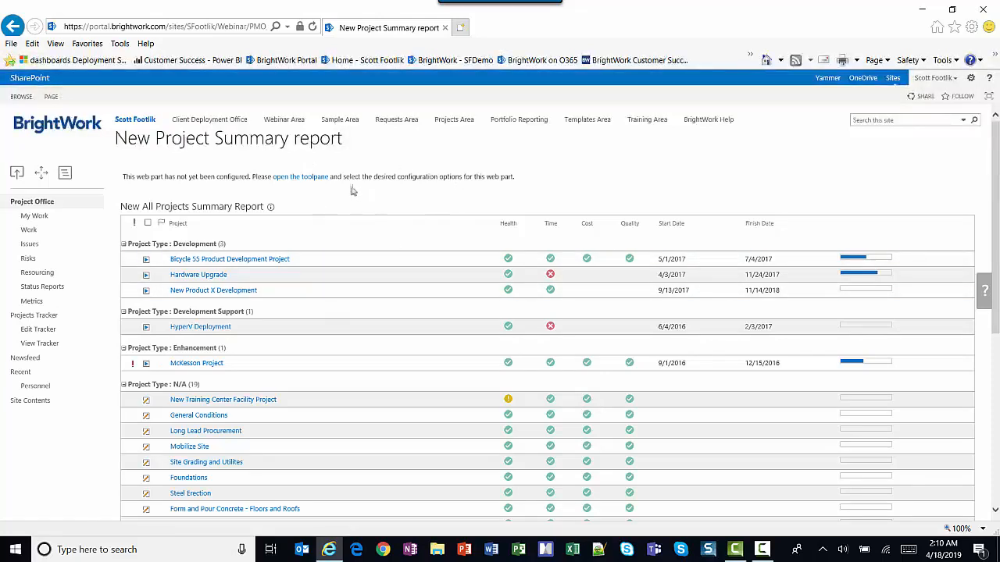
Step: Configure the unconfigured Tabs (BrightWork) web part to show the Projects page group from the Report - Tabs list
{"action": "left_click", "coordinate": [305, 180]}
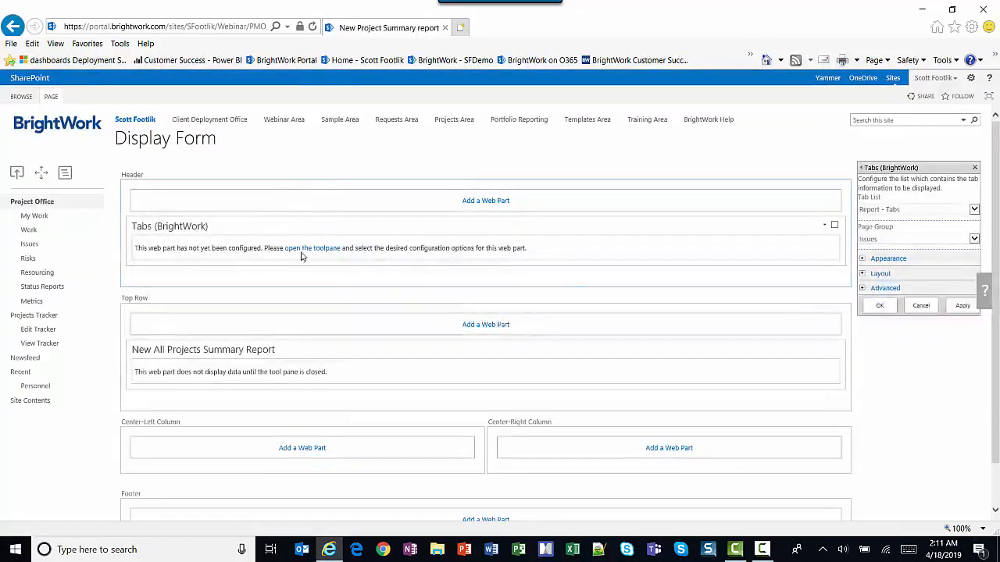
{"action": "left_click", "coordinate": [880, 240]}
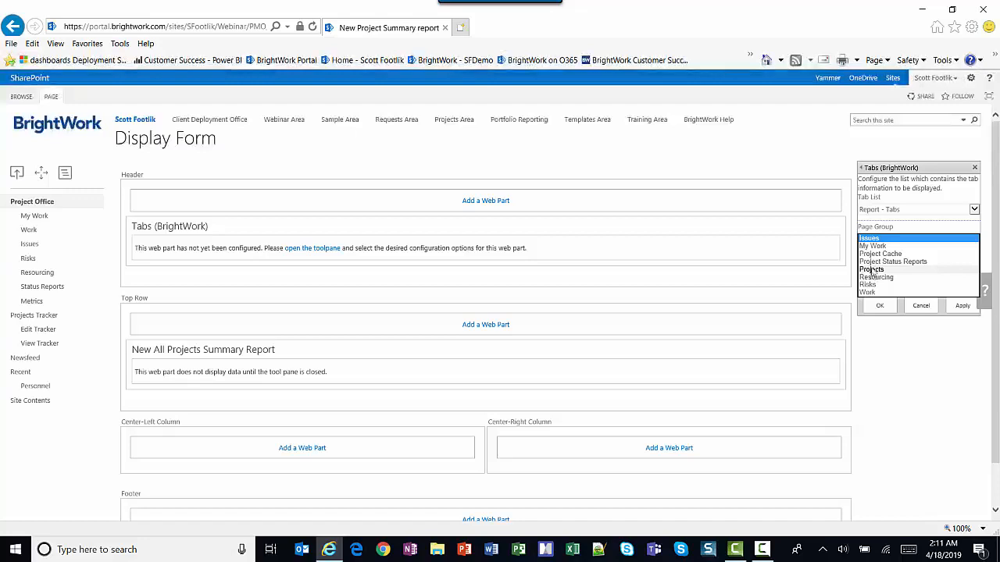
{"action": "left_click", "coordinate": [872, 269]}
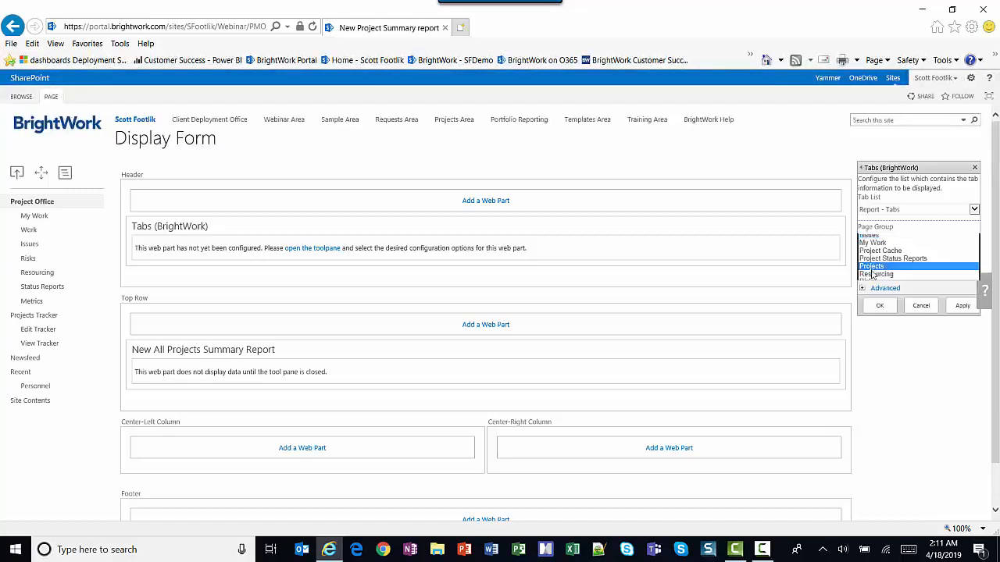
{"action": "left_click", "coordinate": [885, 310]}
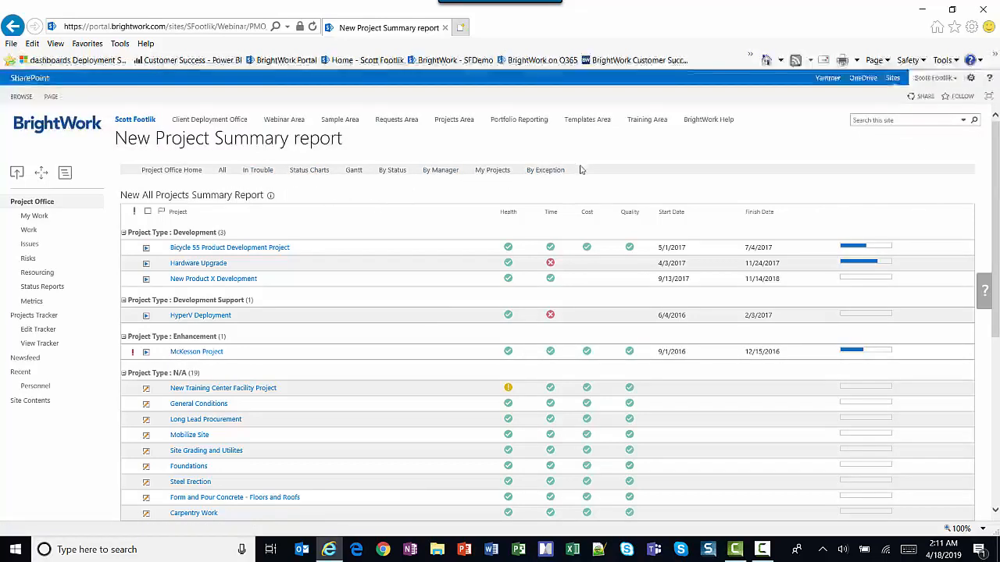
Step: Go to the Project Office Home page from the new report page's tabs
{"action": "left_click", "coordinate": [160, 173]}
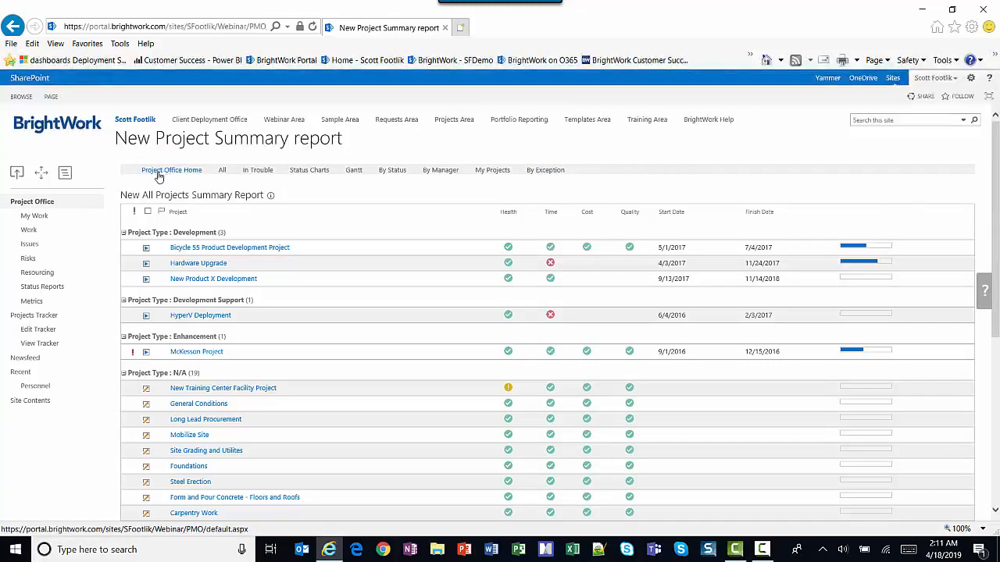